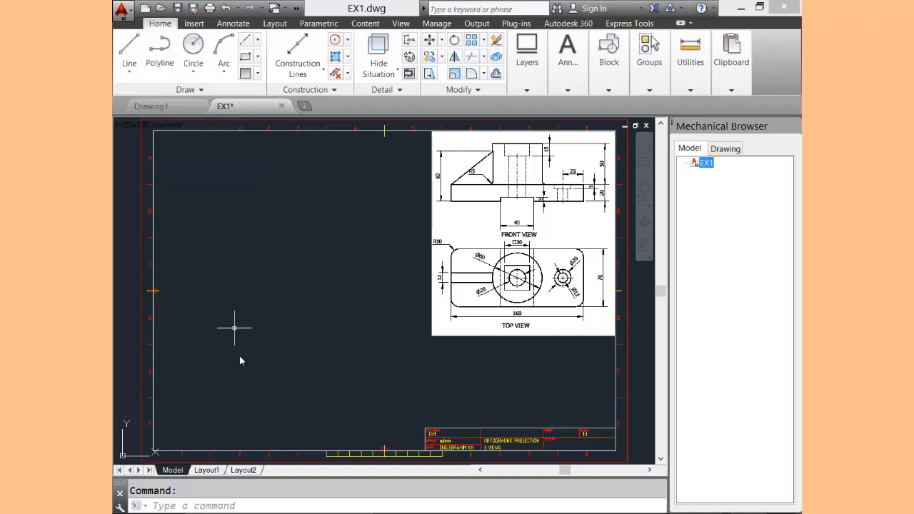
Draw the top view's outer outline as a 160 by 70 rectangle of lines in the lower middle of the sheet.
left_click(236, 452)
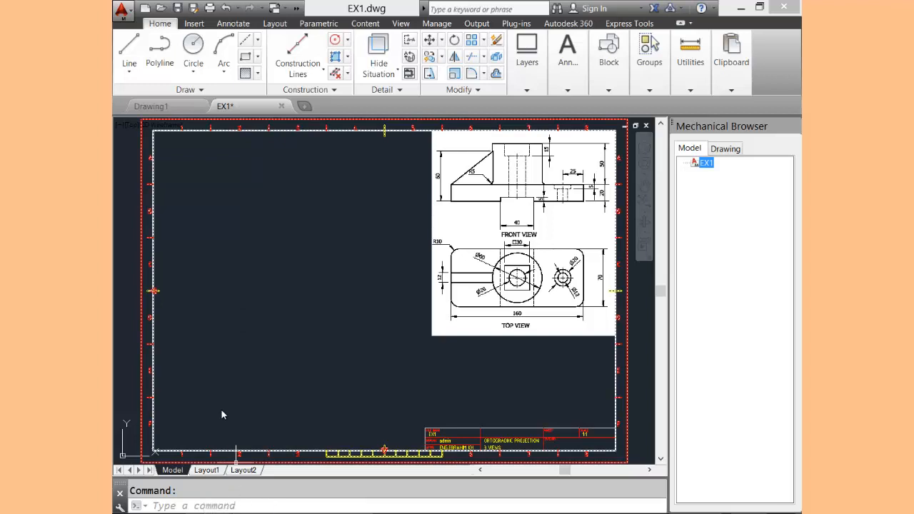
key("Escape")
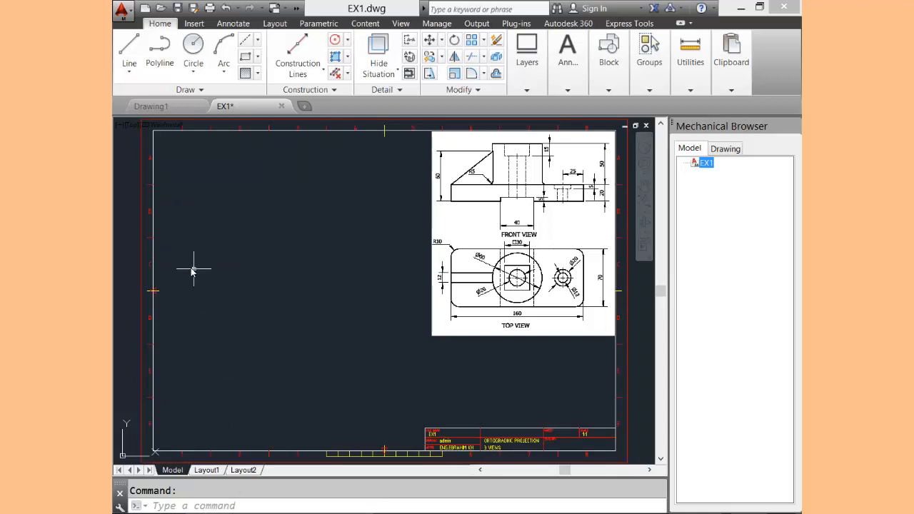
left_click(130, 49)
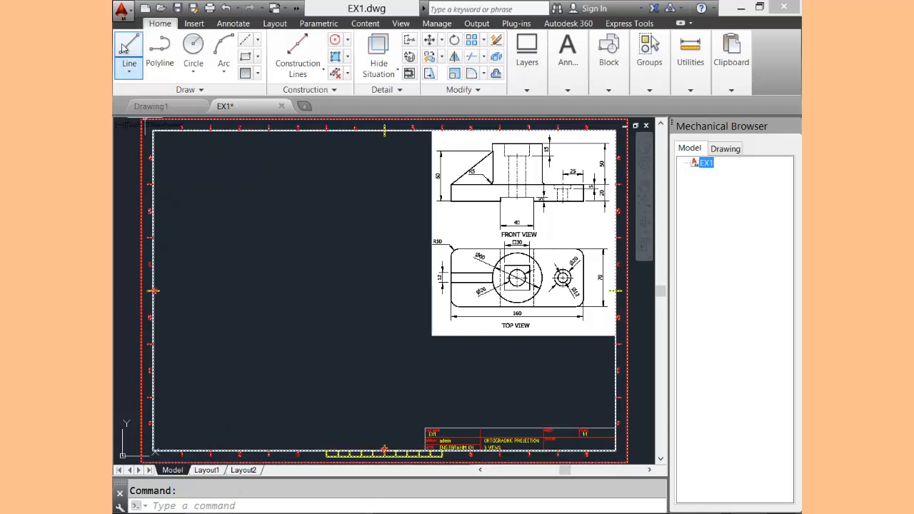
left_click(223, 402)
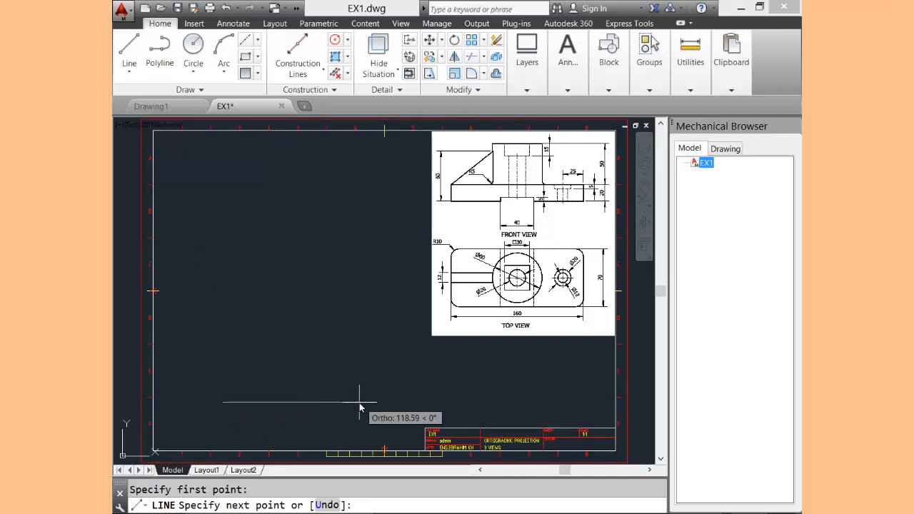
type("160")
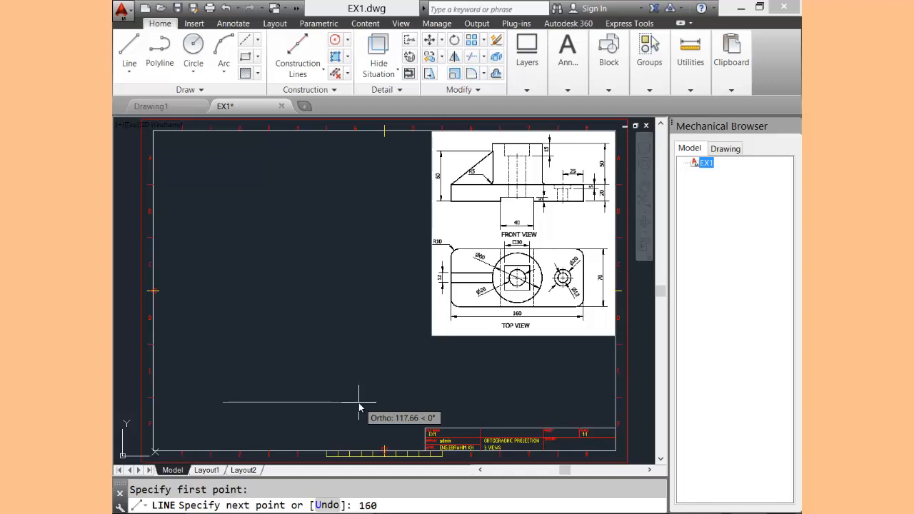
key("Return")
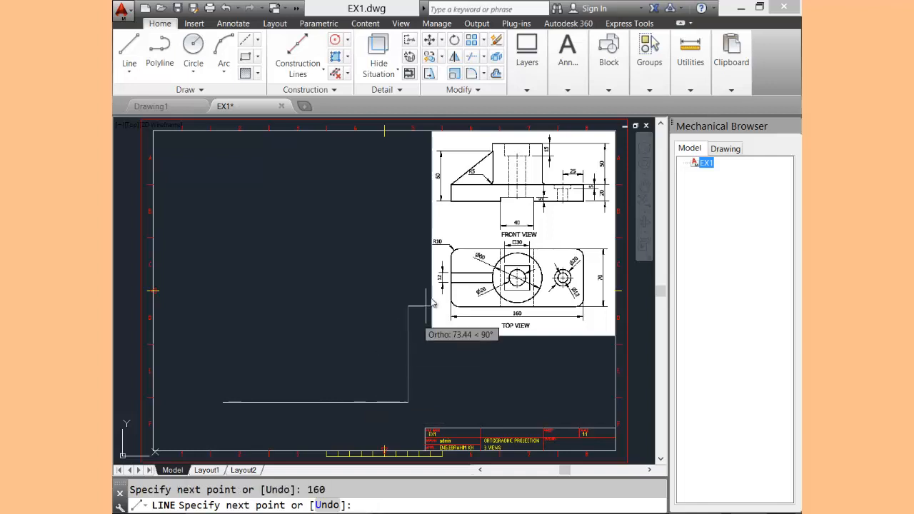
type("70")
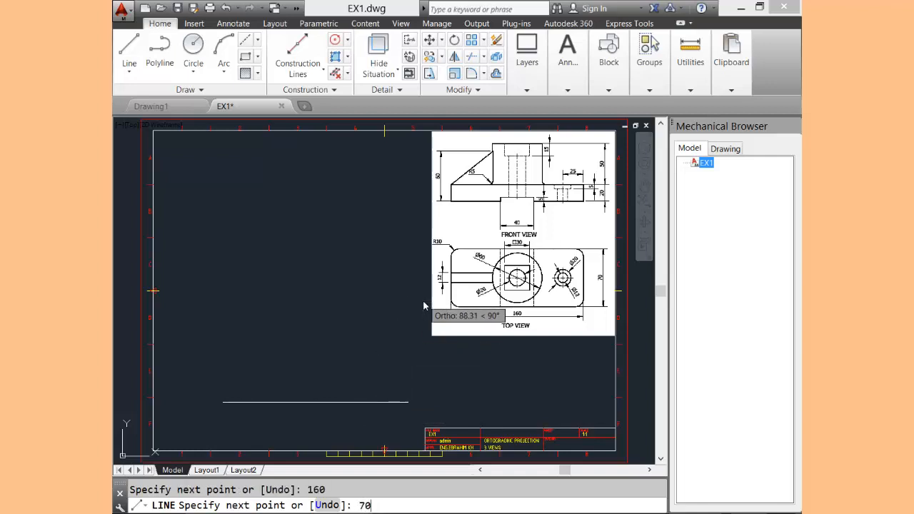
key("Return")
type("160")
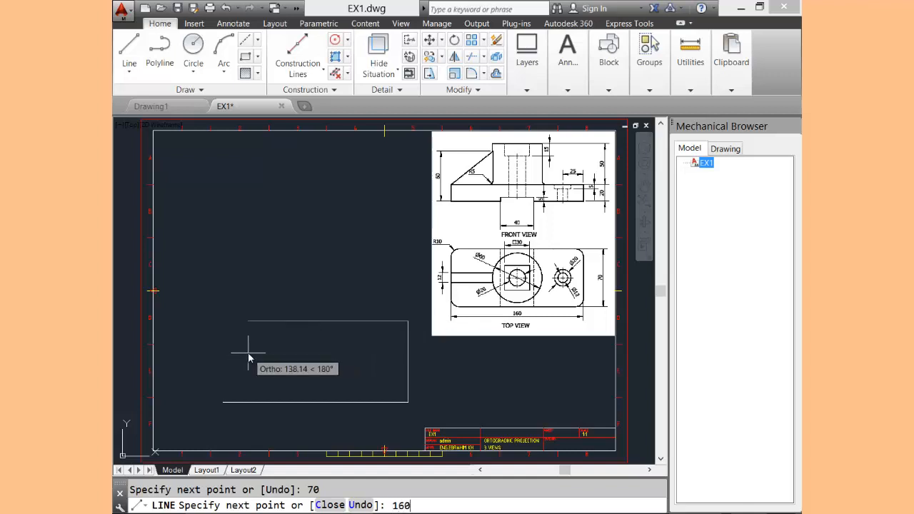
key("Return")
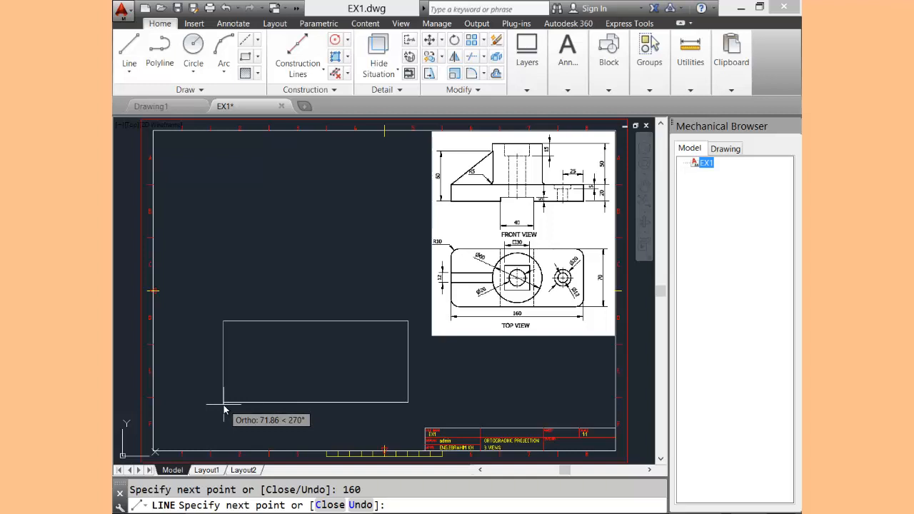
type("70")
key("Return")
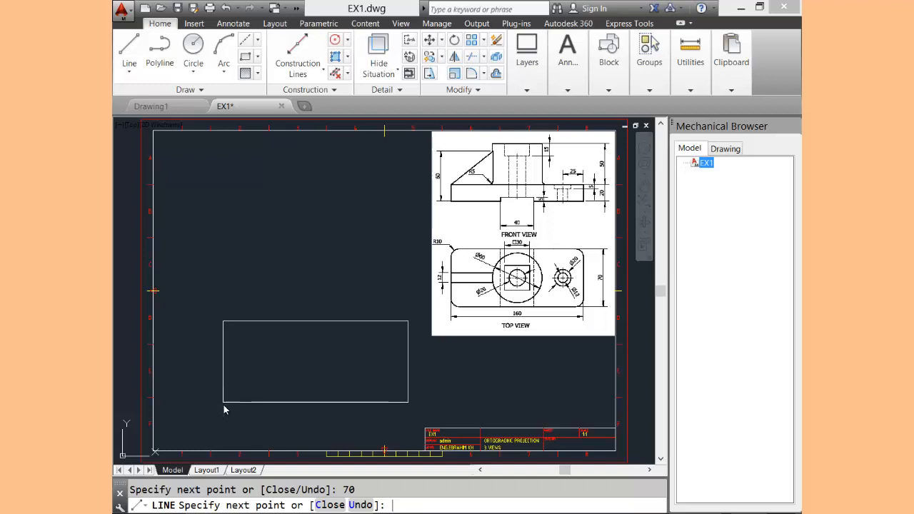
key("Return")
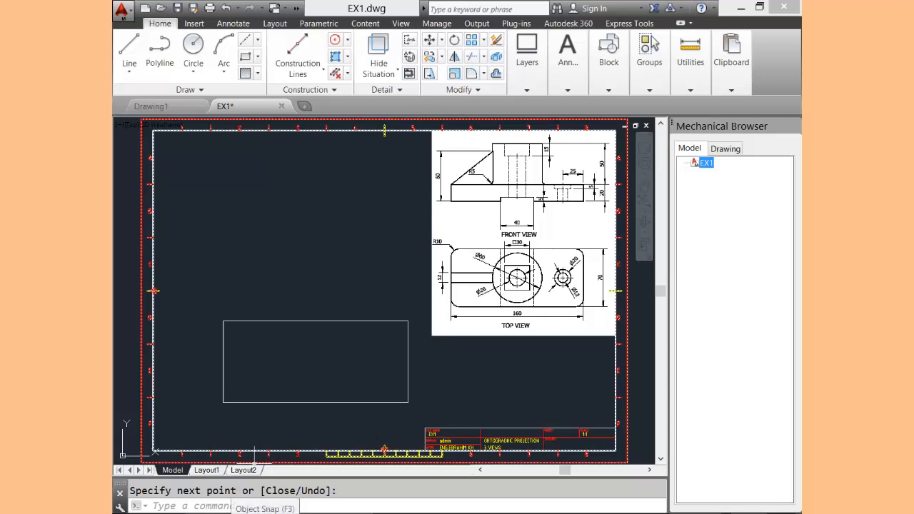
Turn on object snap and add Perpendicular to the active snap modes.
left_click(236, 513)
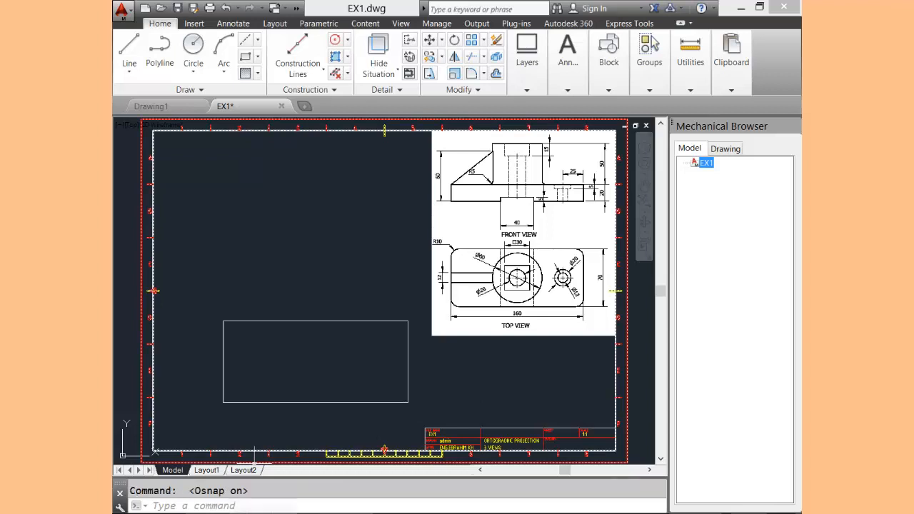
right_click(236, 513)
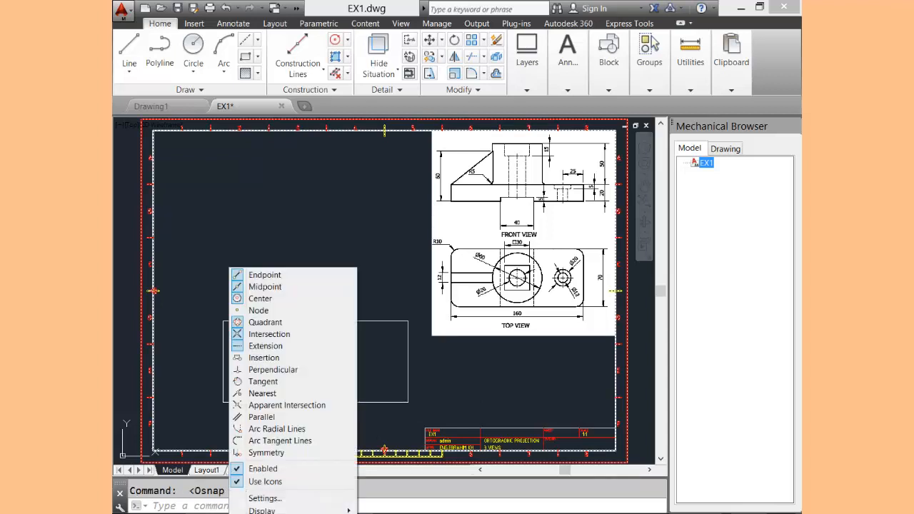
left_click(265, 498)
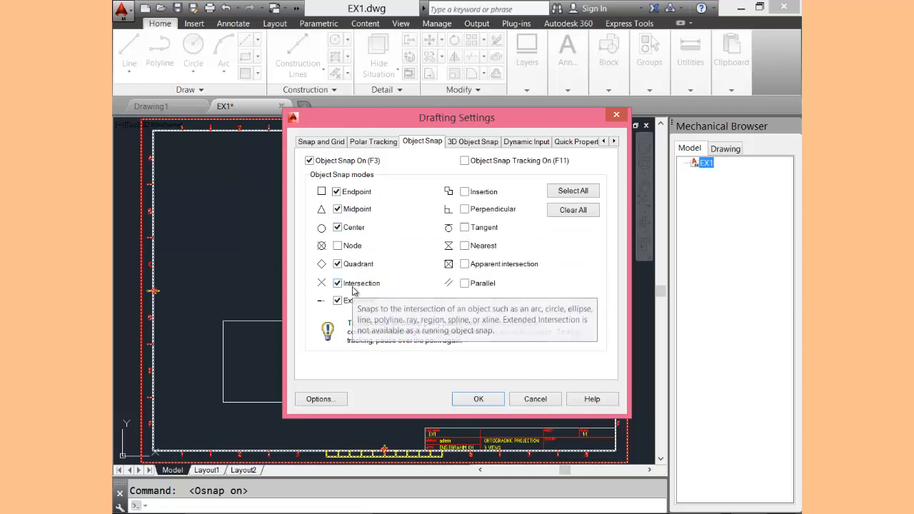
left_click(465, 210)
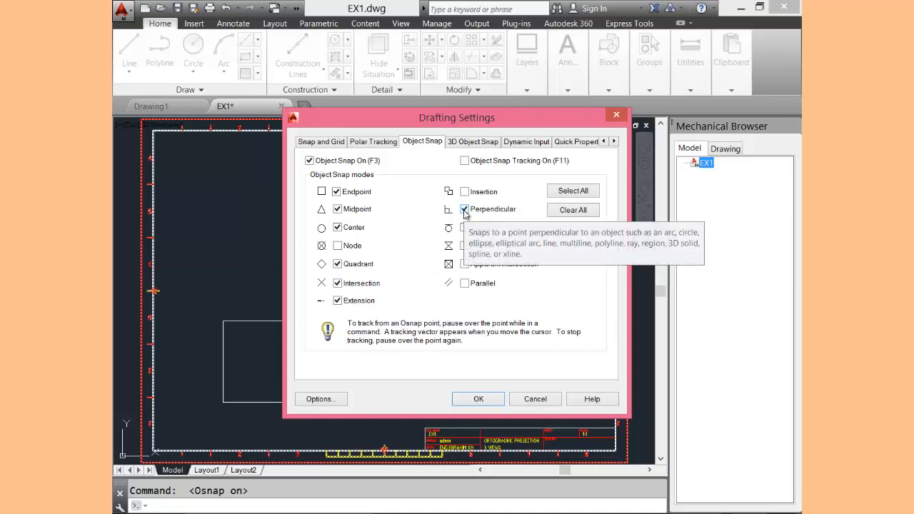
left_click(480, 400)
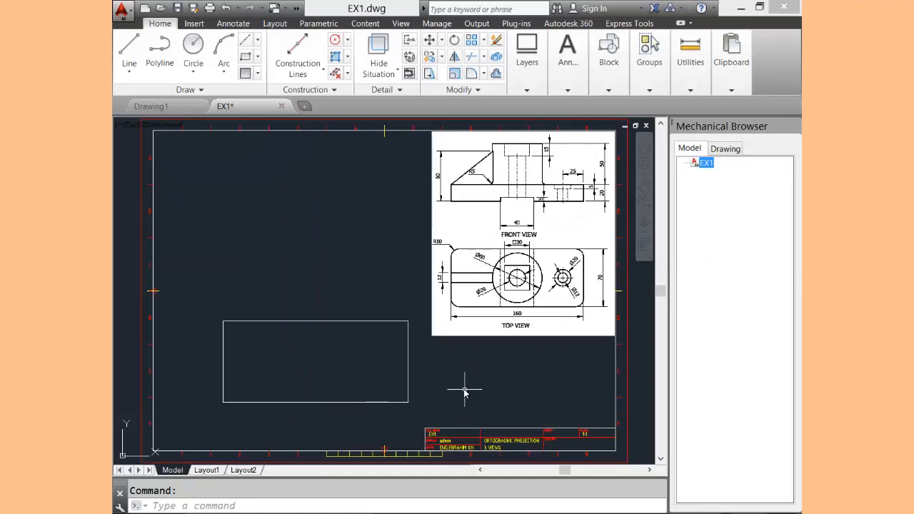
left_click(312, 458)
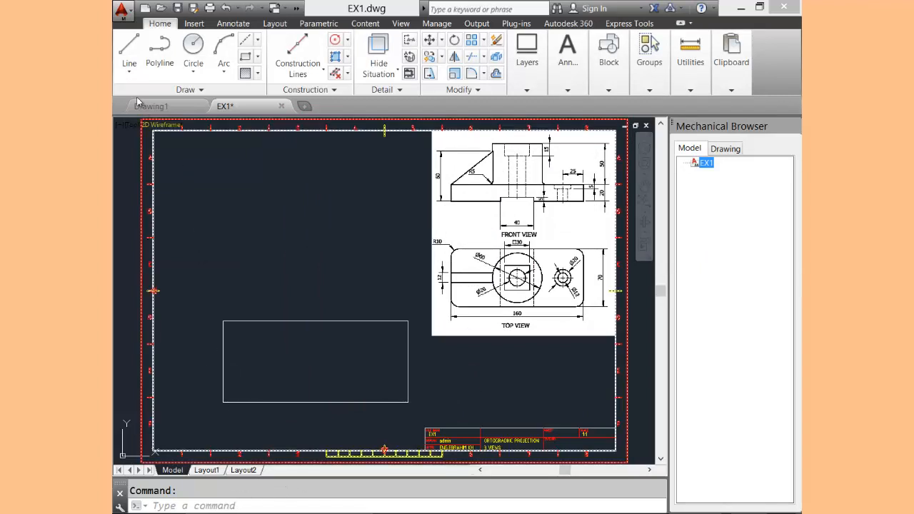
Draw a horizontal centre line between the midpoints of the rectangle's two short sides.
left_click(129, 47)
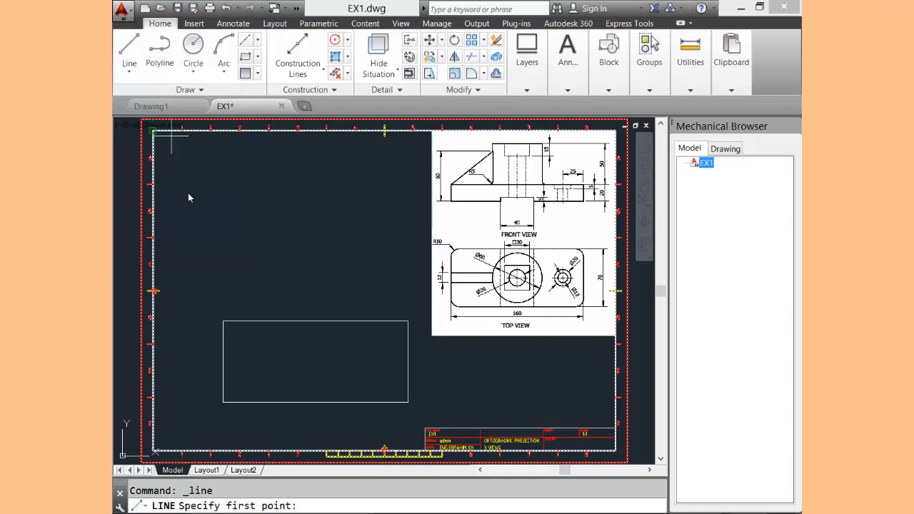
left_click(226, 363)
left_click(408, 366)
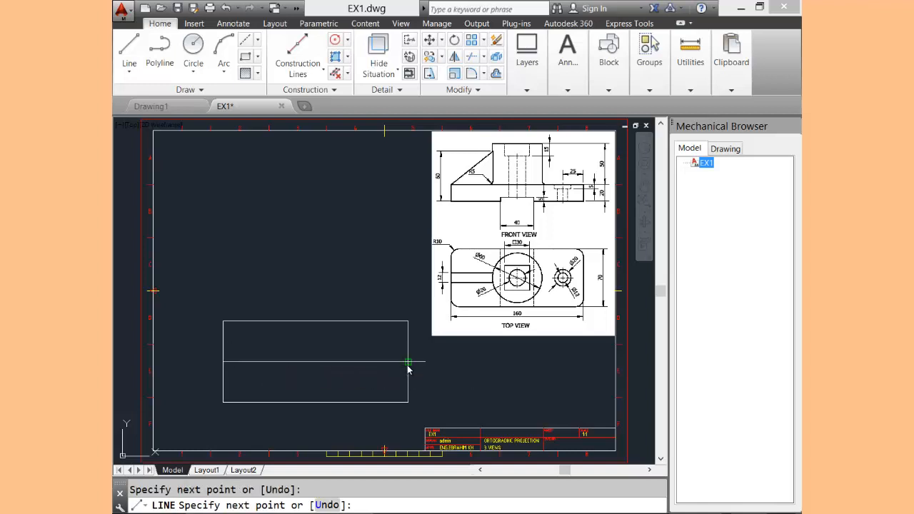
key("Return")
Draw a vertical centre line between the midpoints of the rectangle's two long sides.
left_click(129, 50)
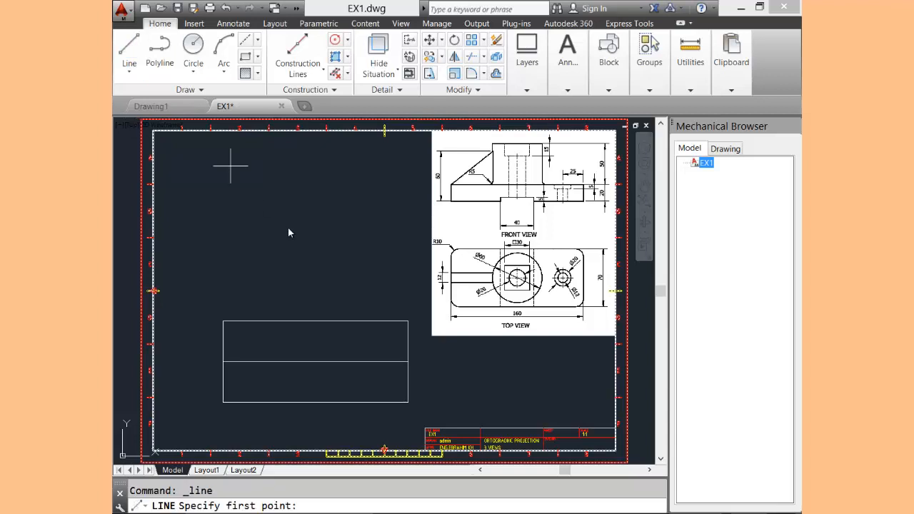
left_click(315, 321)
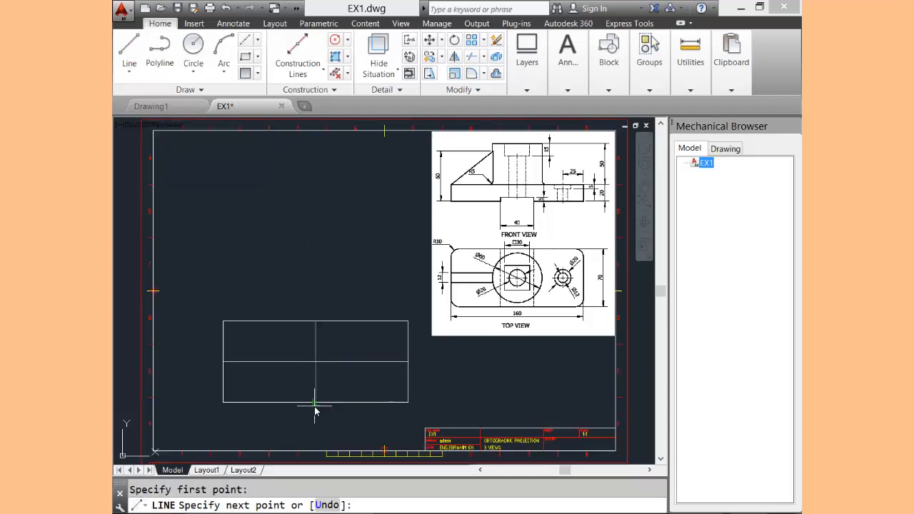
left_click(316, 403)
key("Escape")
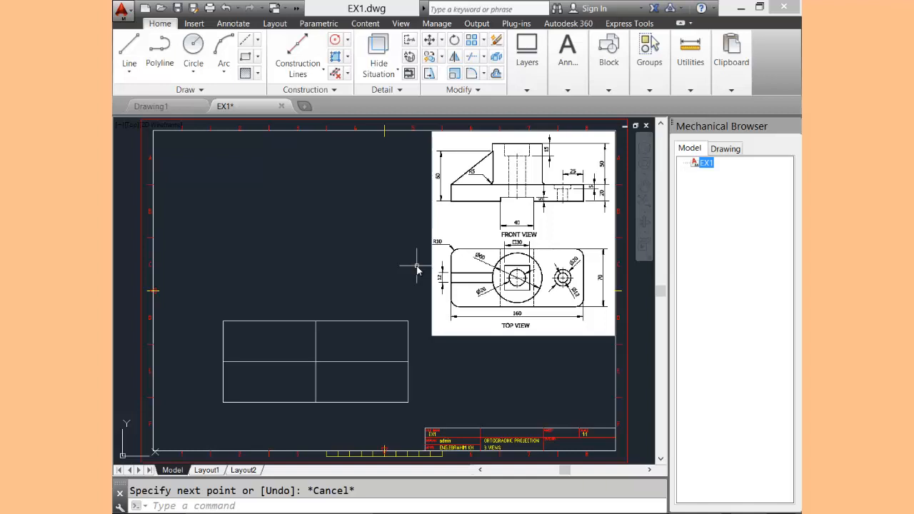
Draw a 60 diameter circle centred where the rectangle's two centre lines cross.
scroll(417, 270, "up", 4)
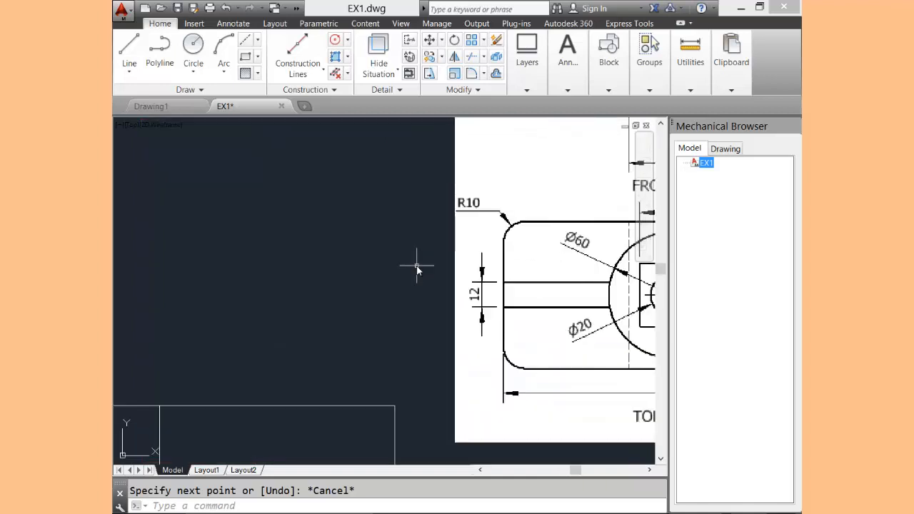
middle_click_drag(560, 275, 365, 269)
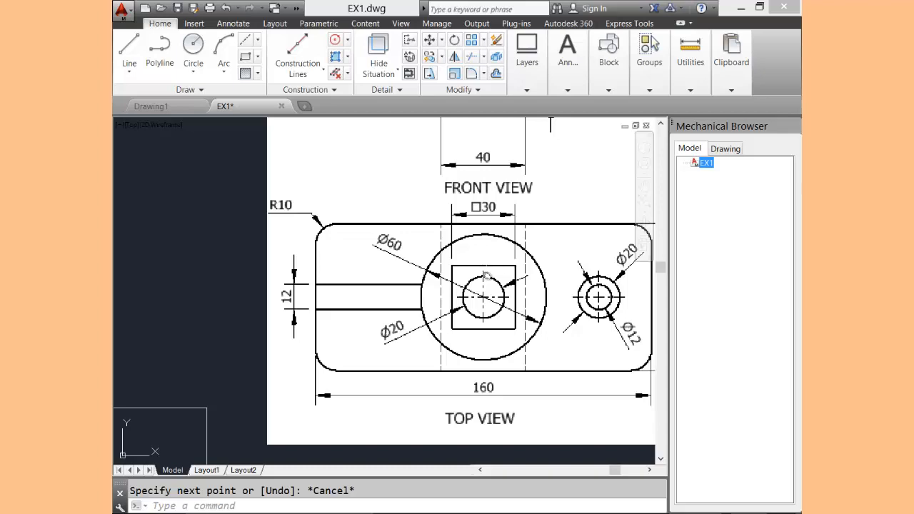
middle_click(243, 264)
middle_click(243, 264)
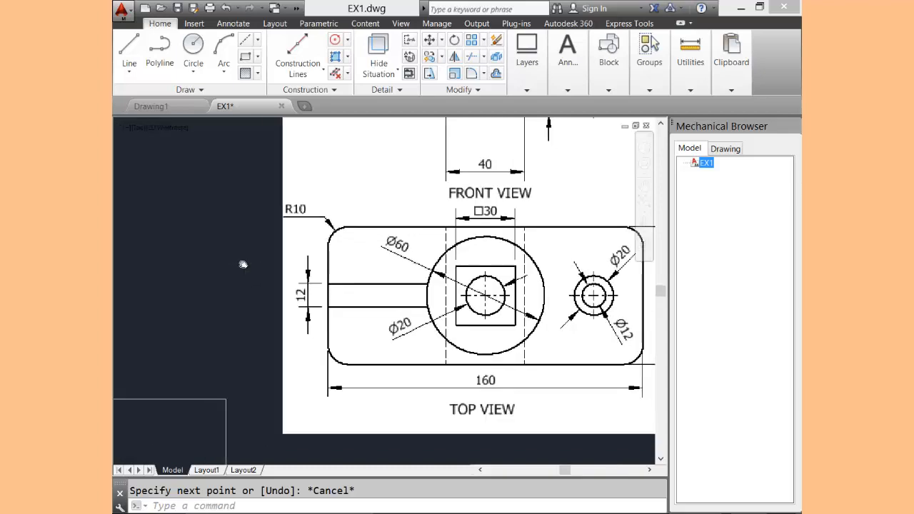
left_click(195, 72)
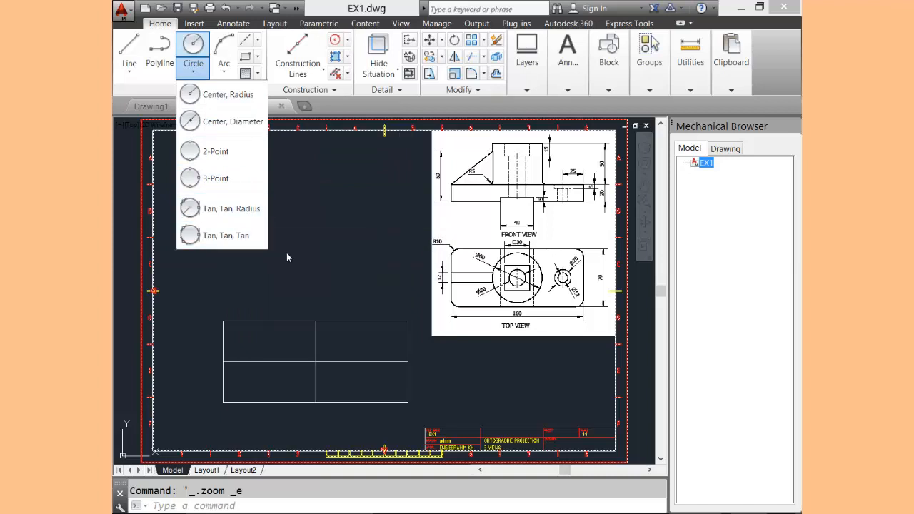
left_click(216, 124)
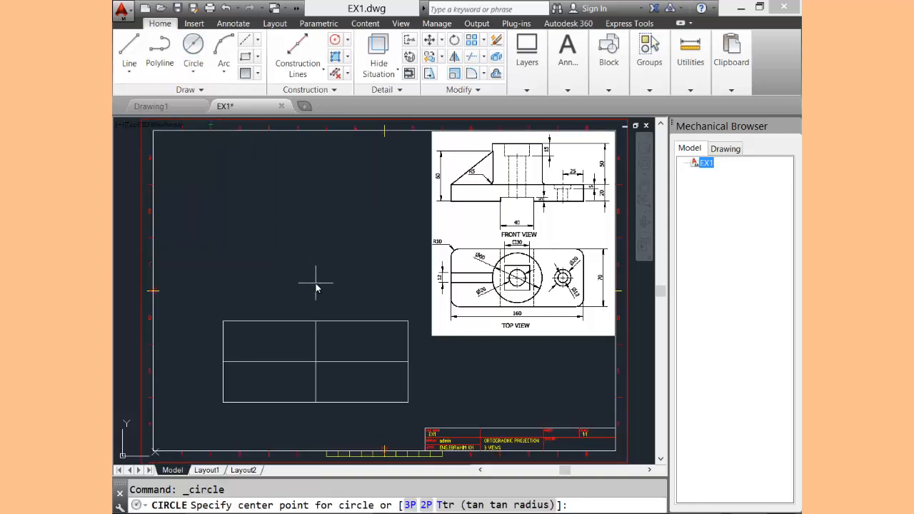
left_click(317, 367)
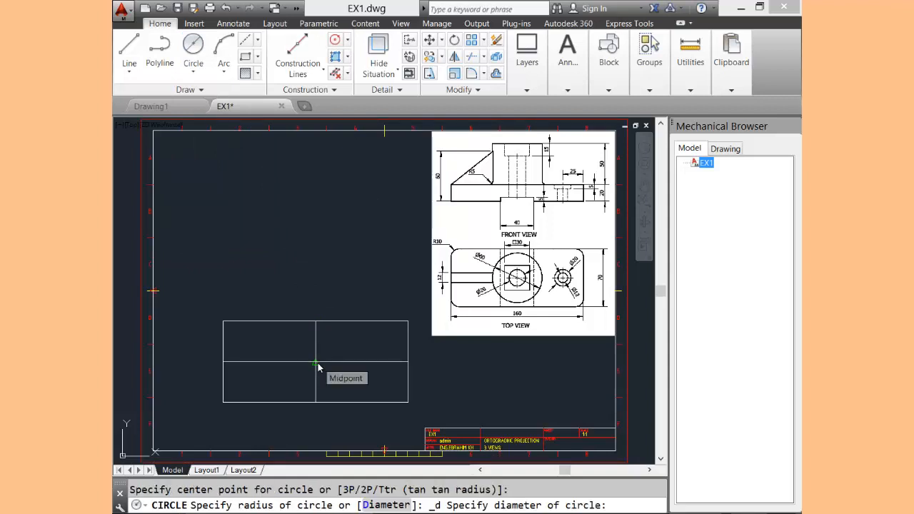
type("60")
key("Return")
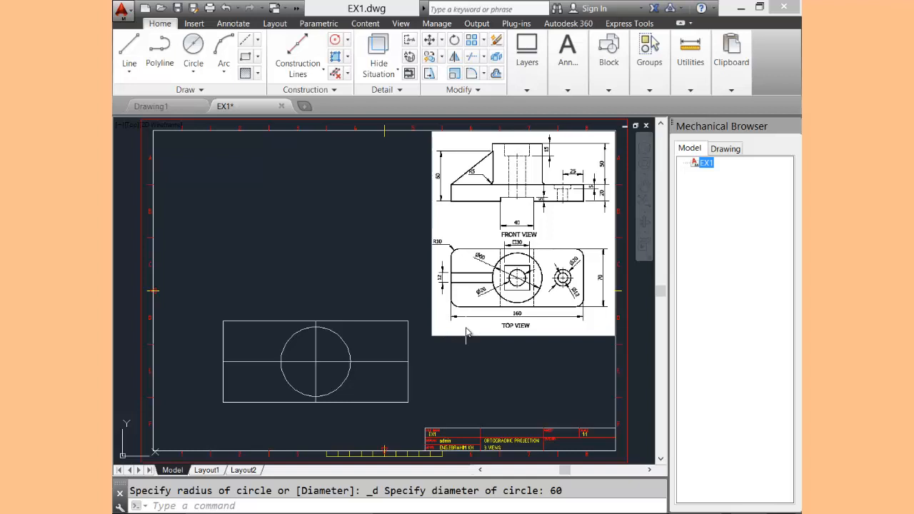
Offset the horizontal centre line by 6 to both sides to form the rib's two edges.
scroll(464, 303, "up", 5)
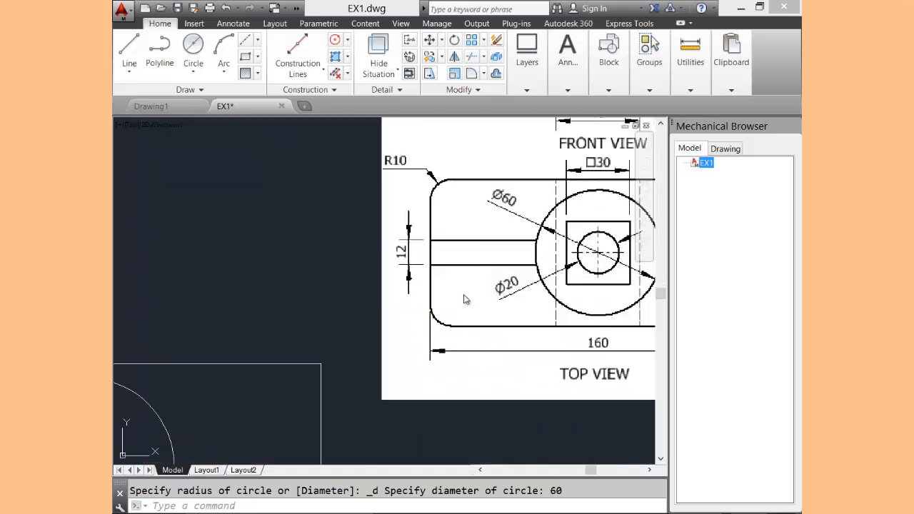
middle_click_drag(452, 292, 416, 325)
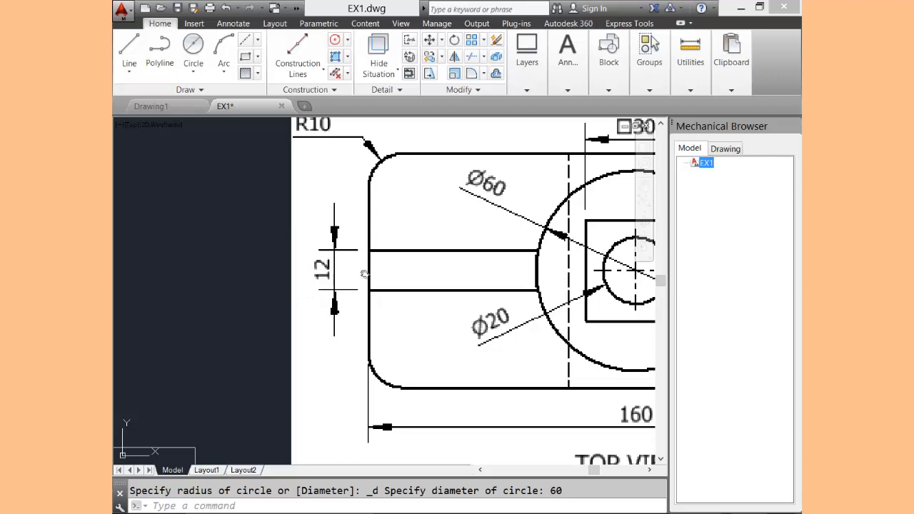
middle_click(239, 280)
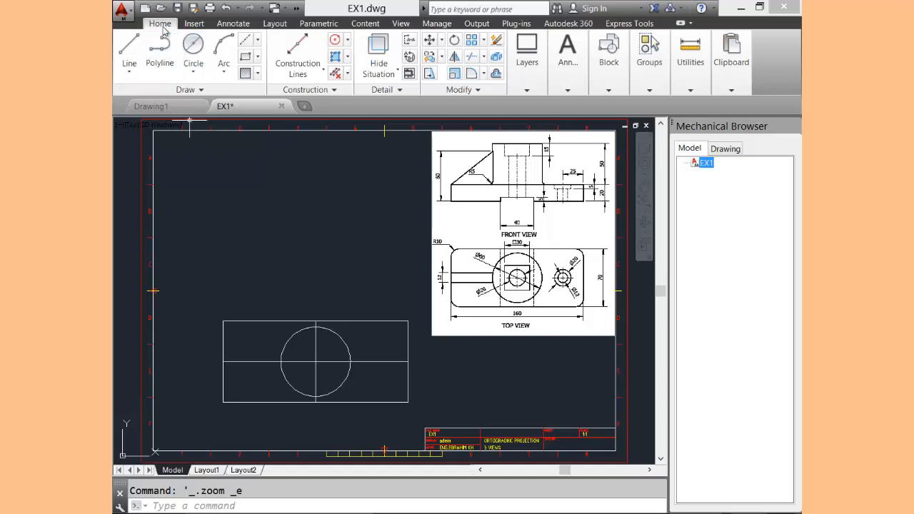
left_click(496, 74)
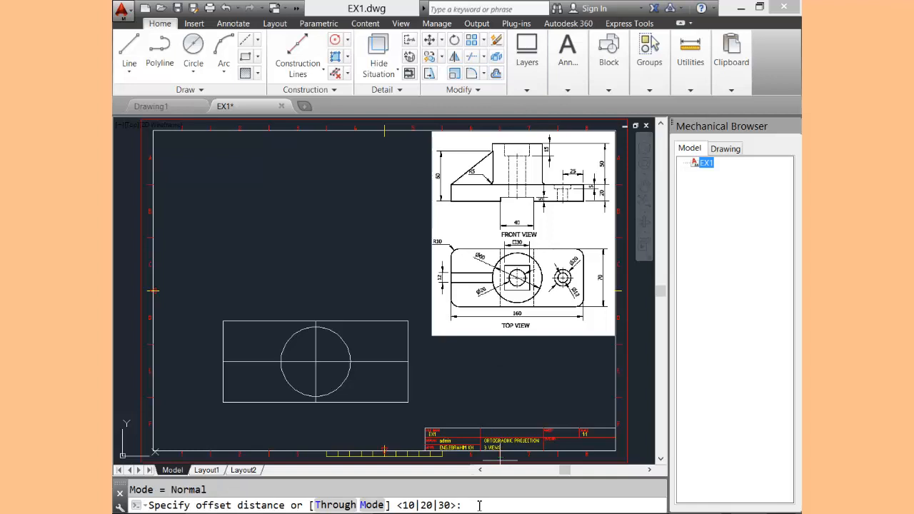
type("6")
key("Return")
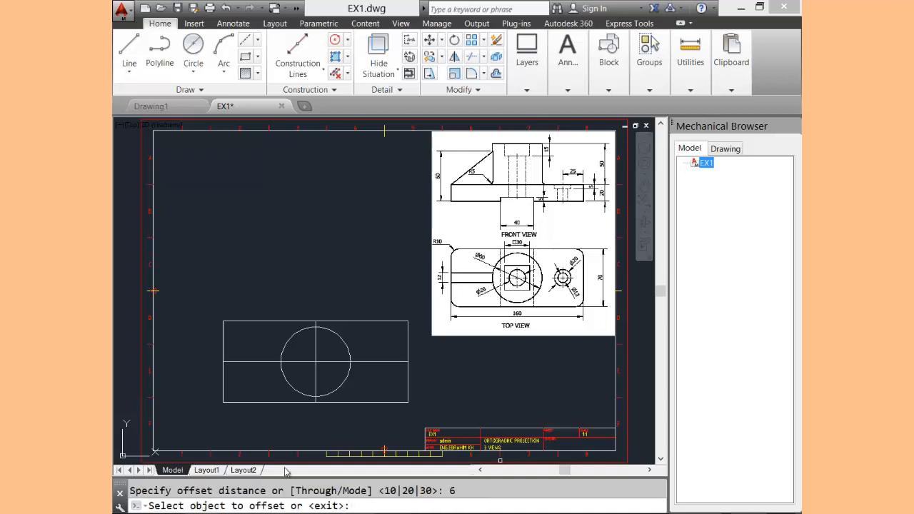
left_click(250, 363)
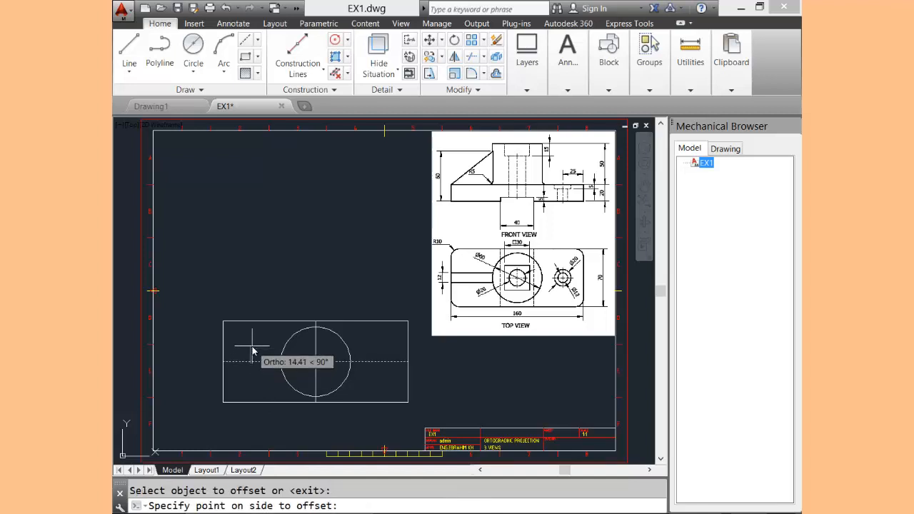
left_click(252, 349)
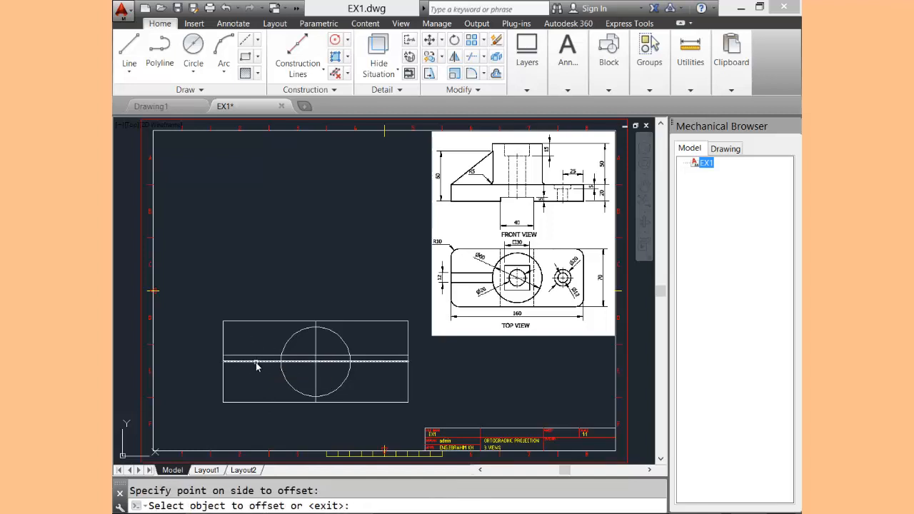
left_click(257, 361)
left_click(255, 379)
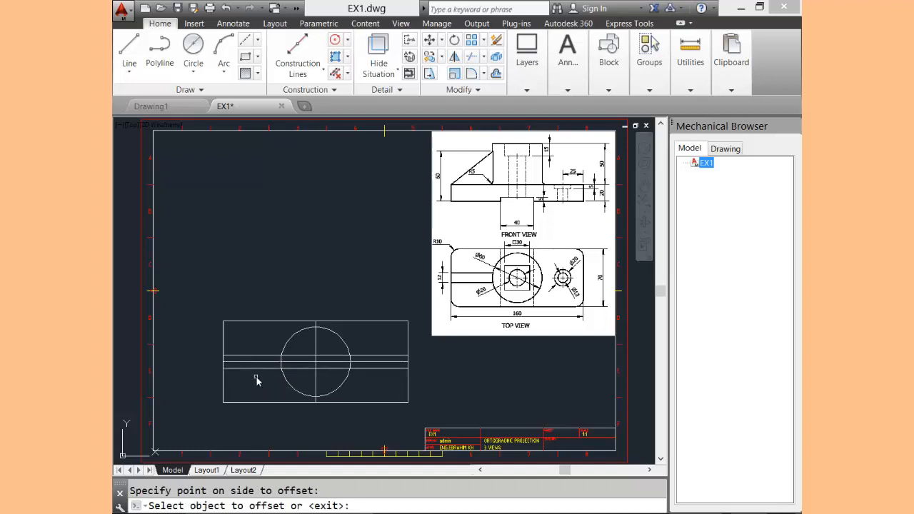
key("Escape")
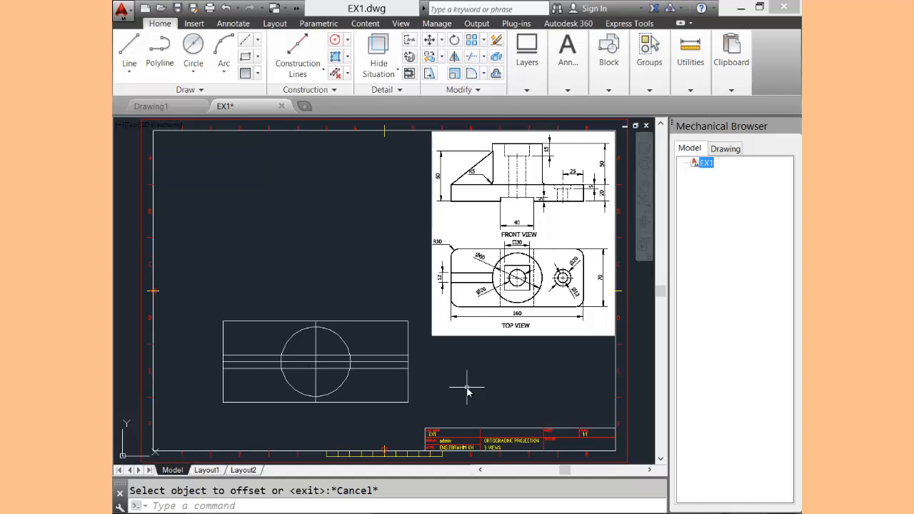
Try erasing the whole upper rib line with Power Erase, and undo the erasure.
left_click(497, 43)
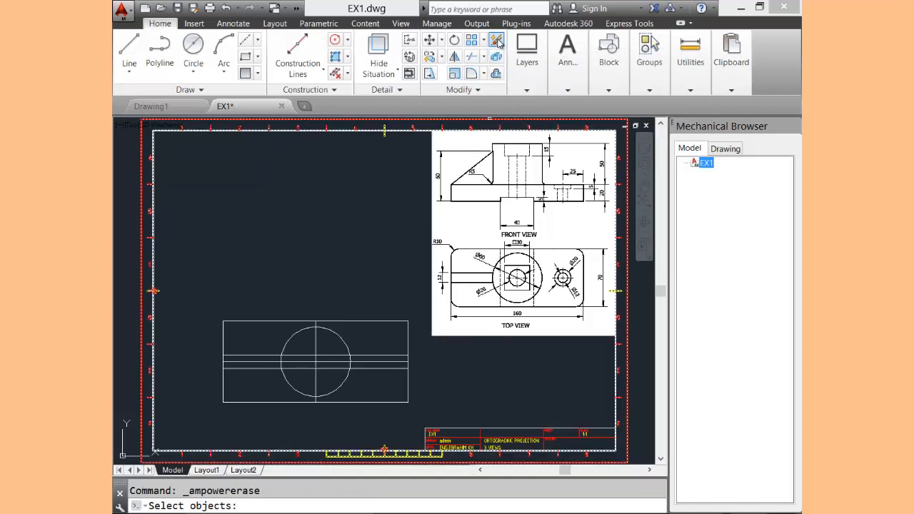
left_click(377, 356)
key("Return")
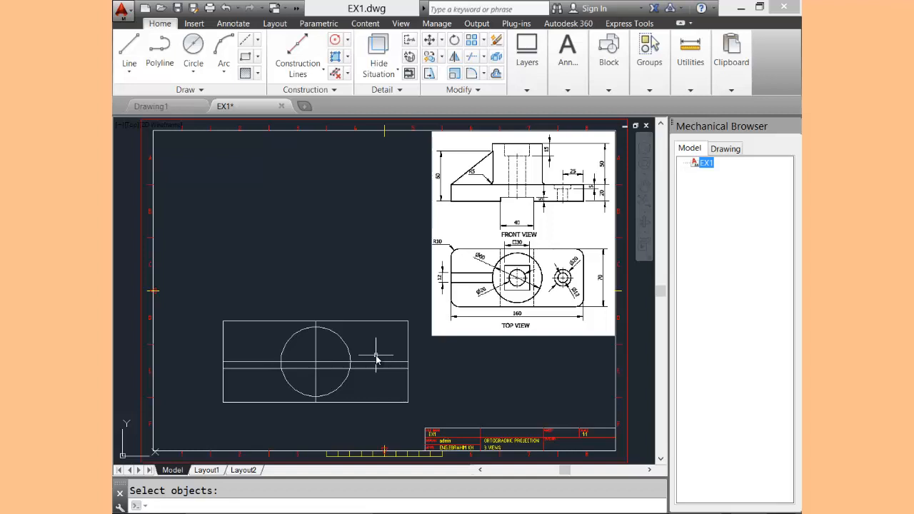
left_click(226, 9)
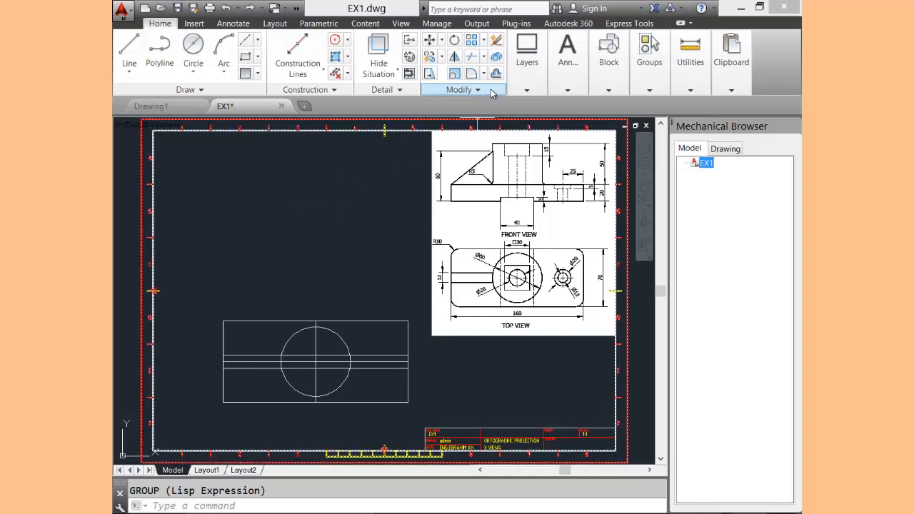
Trim both rib lines inside and to the right of the circle, using the circle as the cutting edge.
left_click(471, 58)
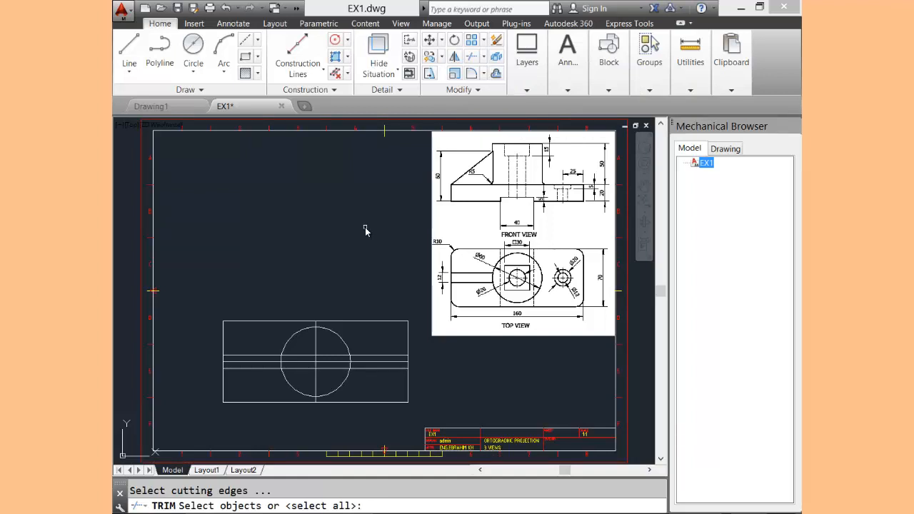
left_click(346, 348)
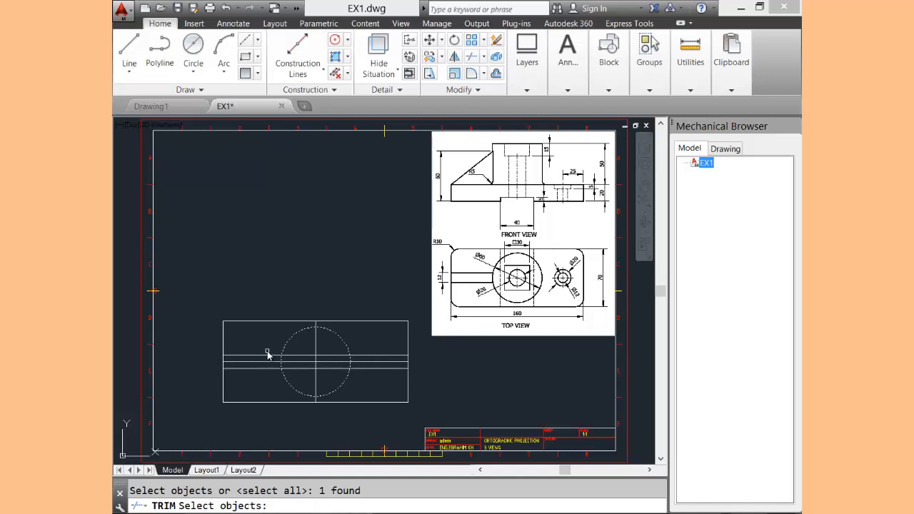
key("Return")
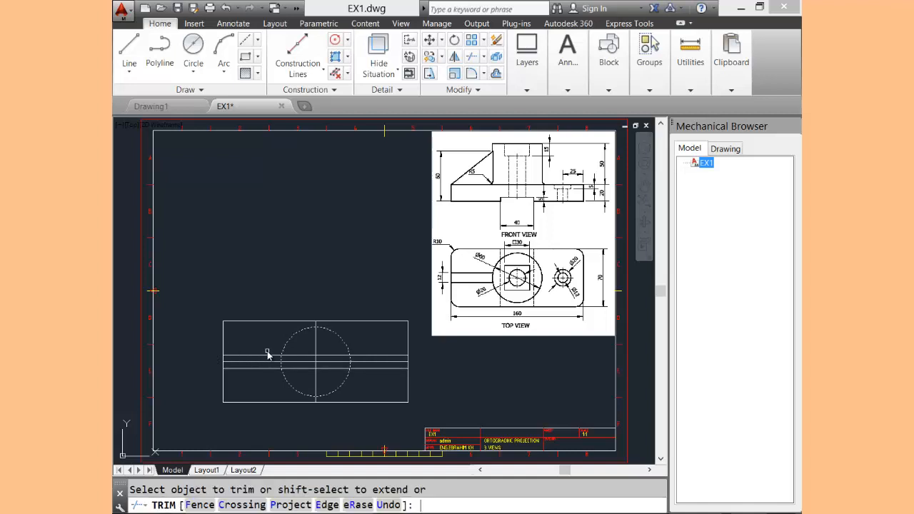
left_click(383, 355)
left_click(344, 355)
left_click(390, 369)
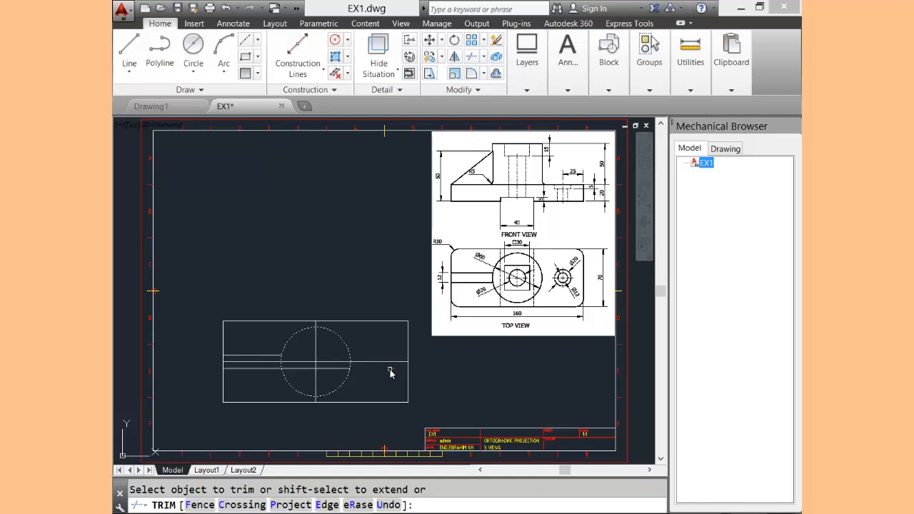
left_click(338, 370)
key("Escape")
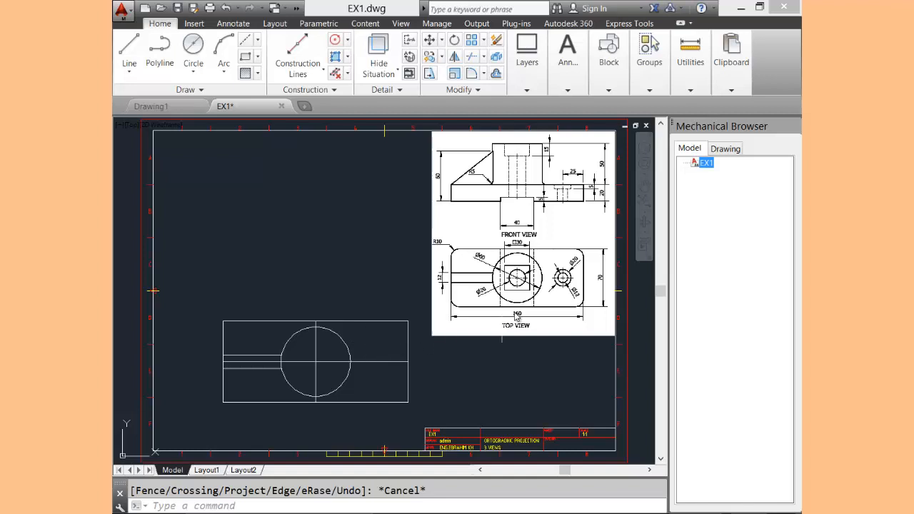
Draw a square with a full base of 30 centred on the circle, using the centre-point square method.
scroll(522, 299, "up", 4)
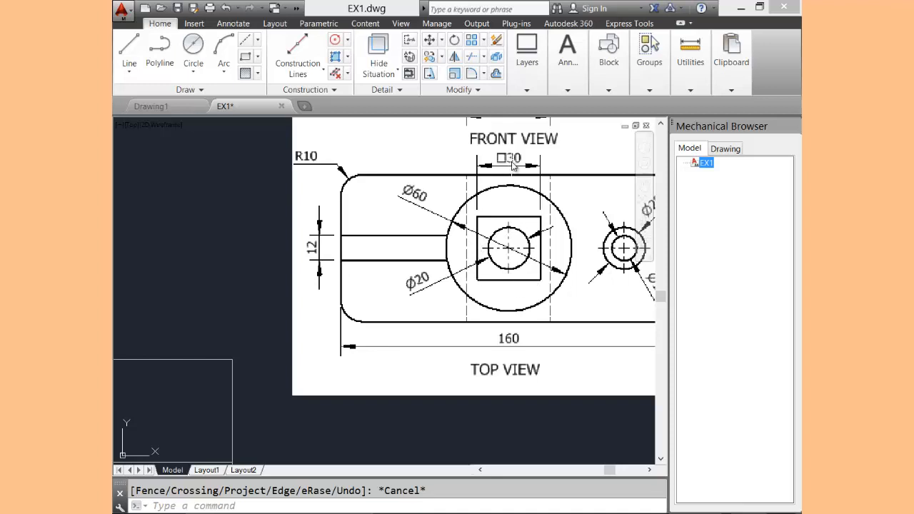
middle_click(259, 231)
middle_click(259, 232)
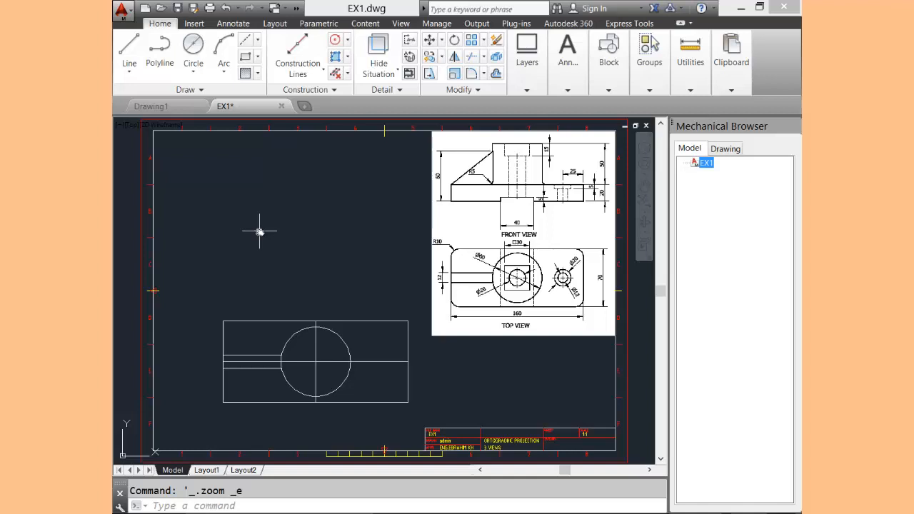
scroll(515, 273, "up", 6)
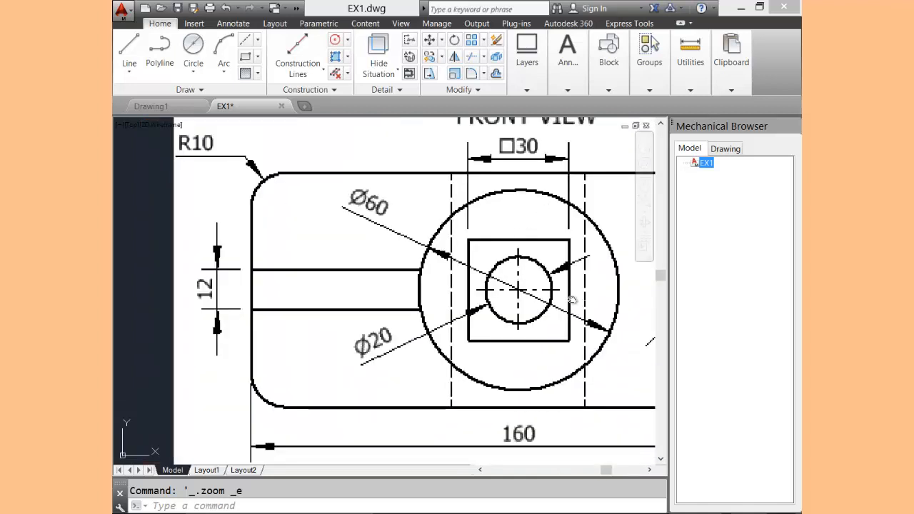
scroll(572, 300, "down", 6)
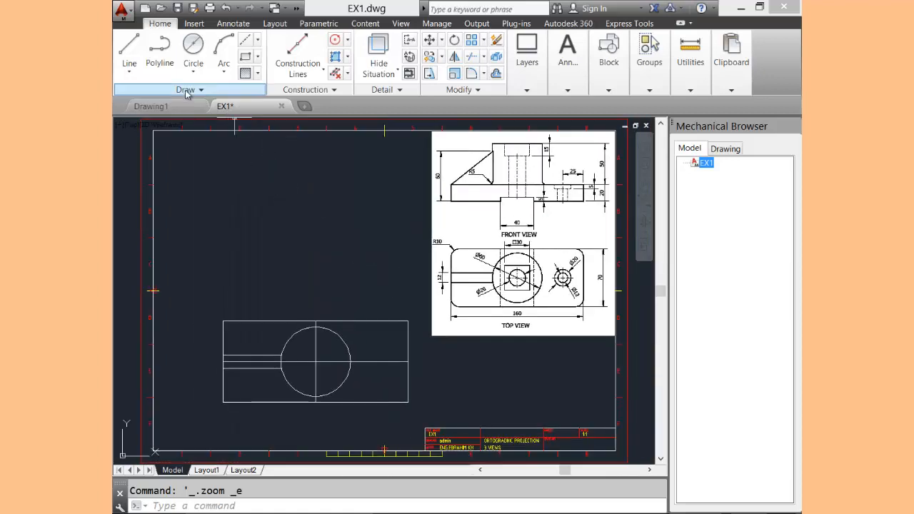
left_click(258, 58)
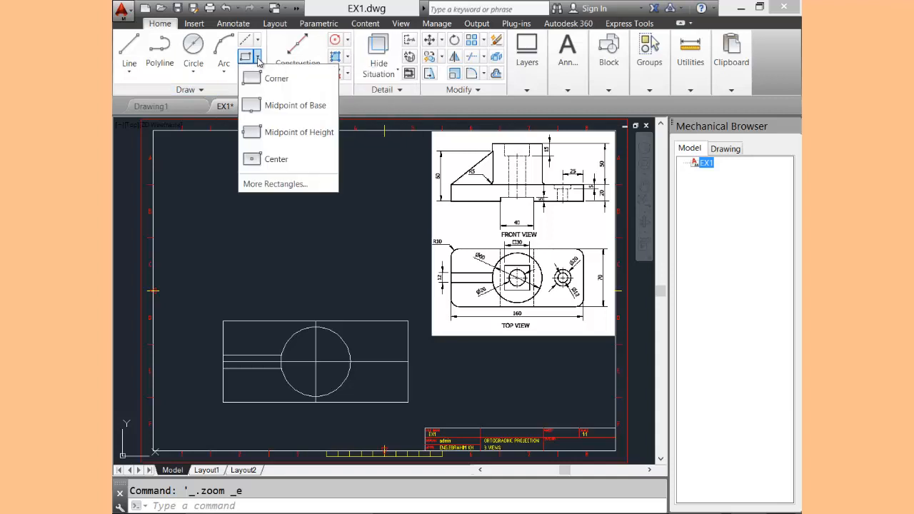
left_click(282, 184)
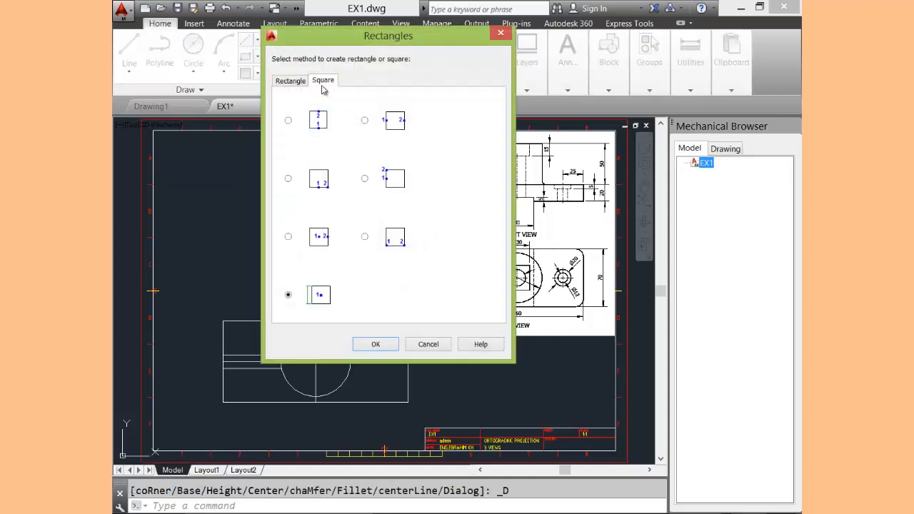
left_click(299, 83)
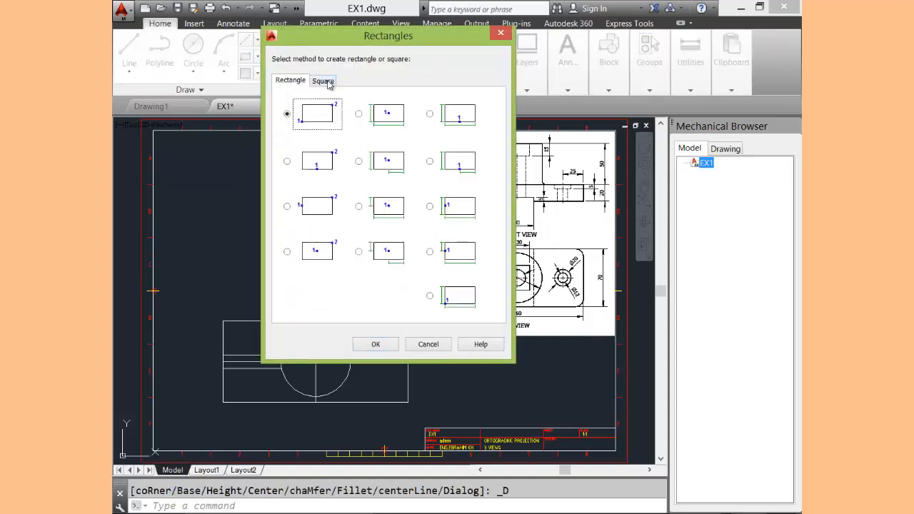
left_click(329, 83)
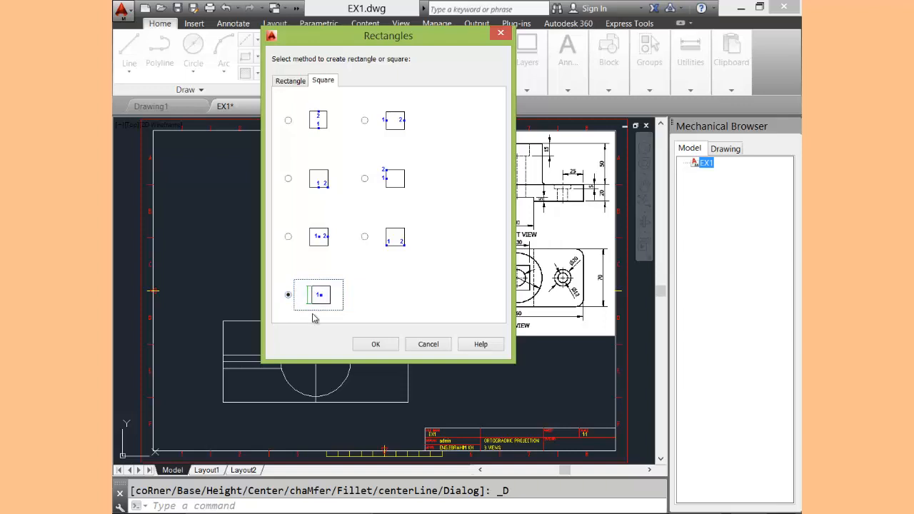
left_click(377, 345)
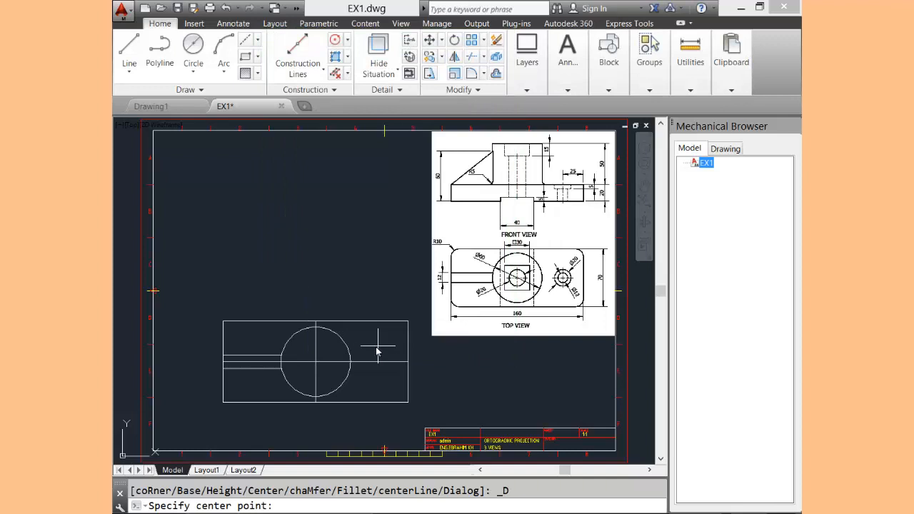
left_click(320, 364)
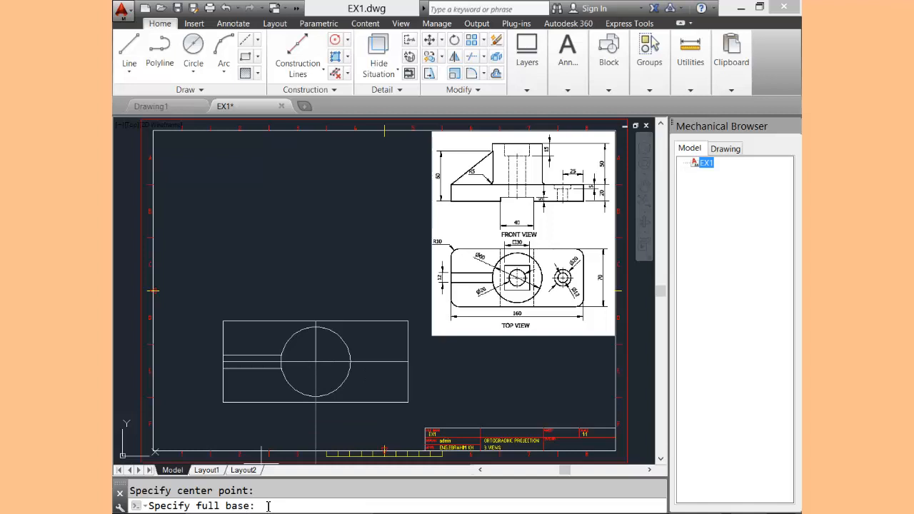
type("30")
key("Return")
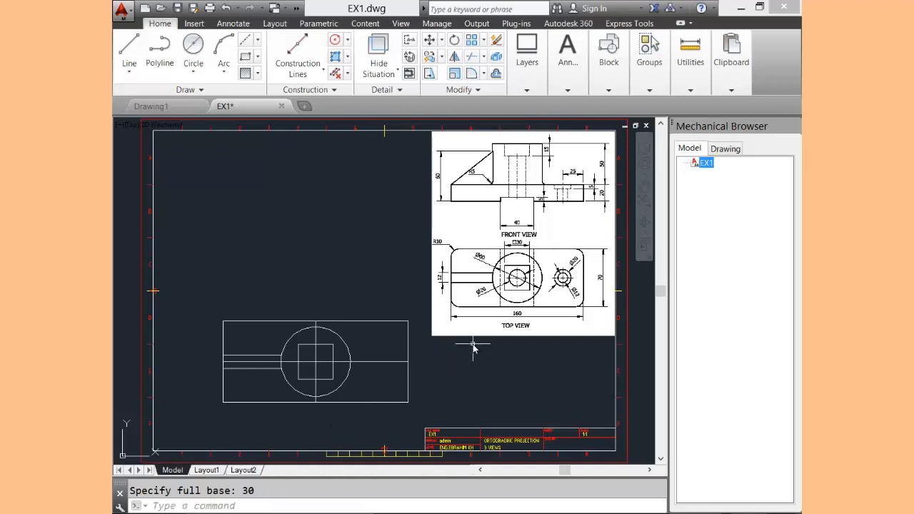
Choose the top view of the User Through Holes type for the bracket's central hole.
scroll(473, 344, "up", 4)
middle_click_drag(487, 287, 307, 360)
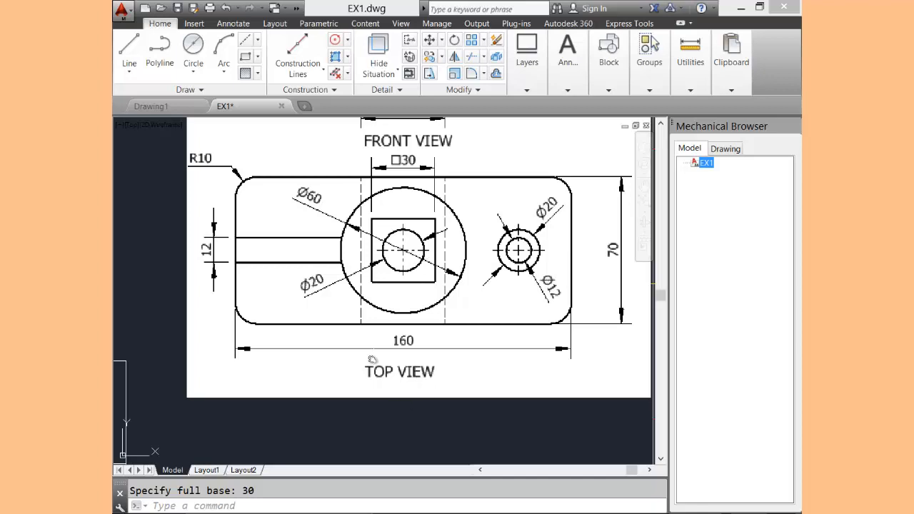
middle_click(383, 407)
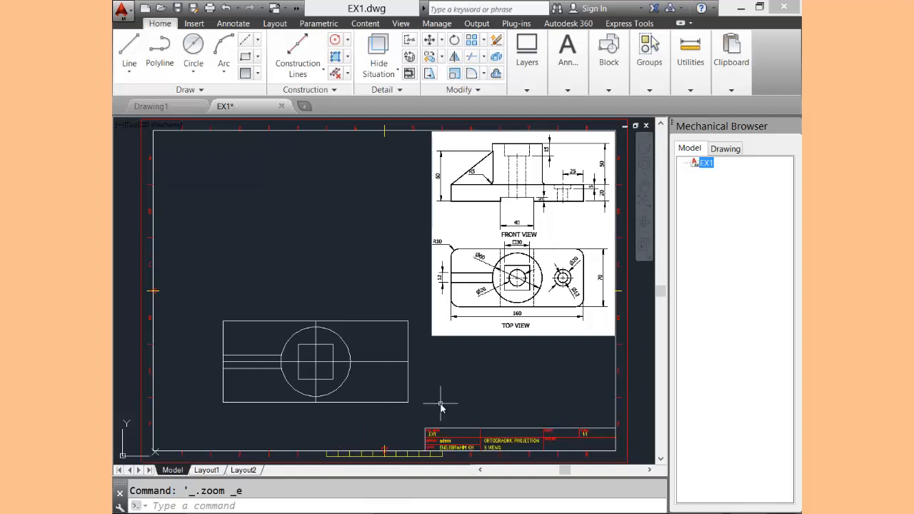
left_click(527, 90)
key("Escape")
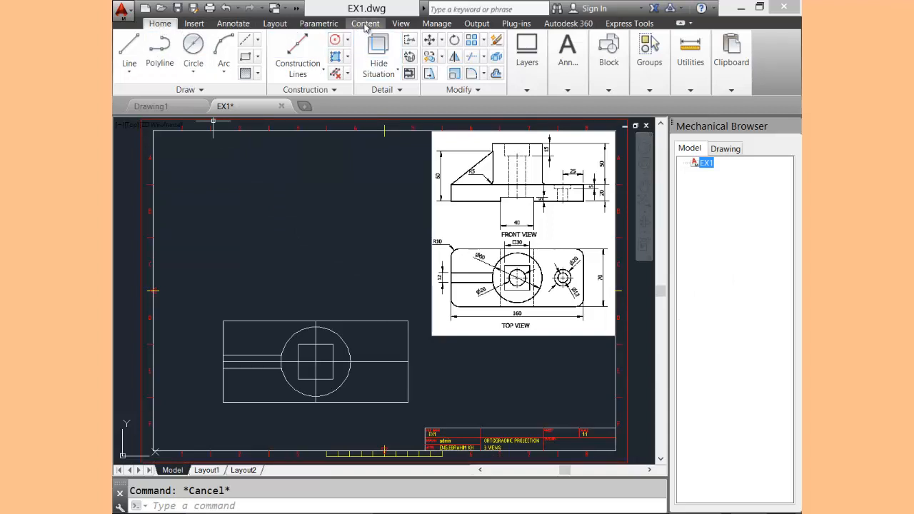
left_click(365, 25)
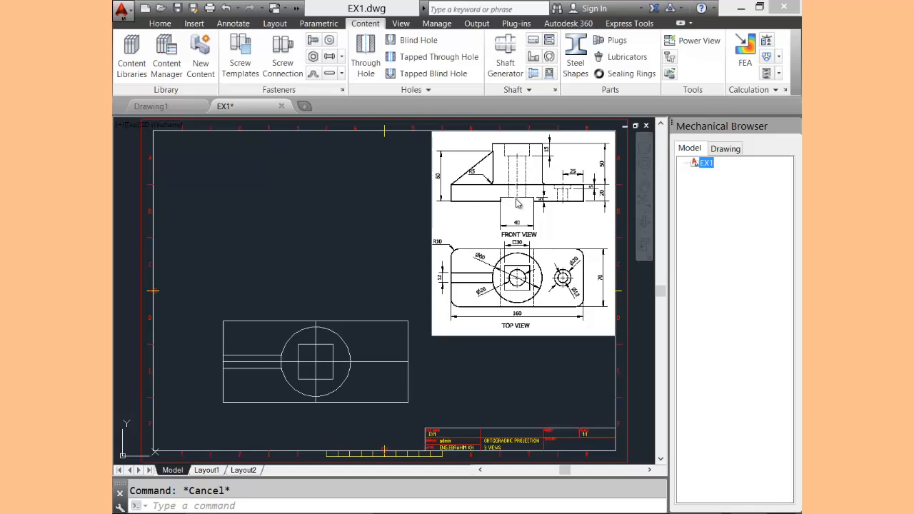
left_click(385, 121)
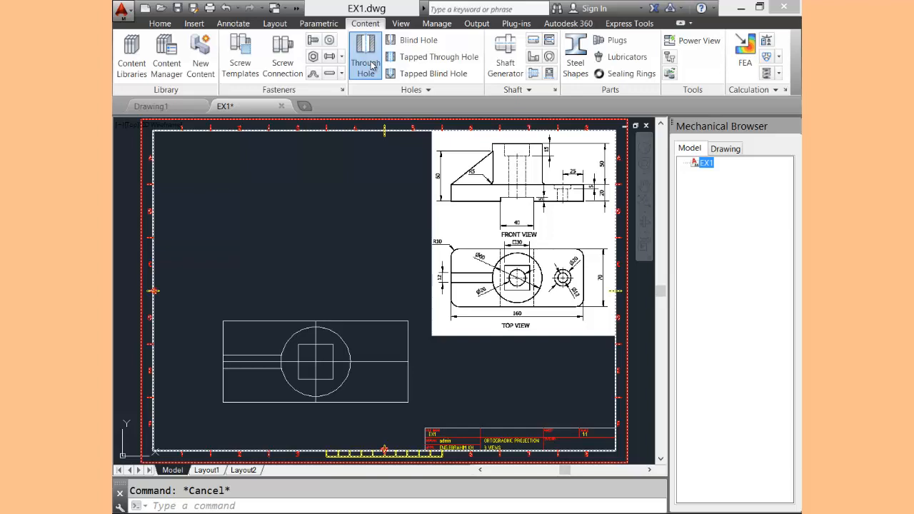
left_click(370, 66)
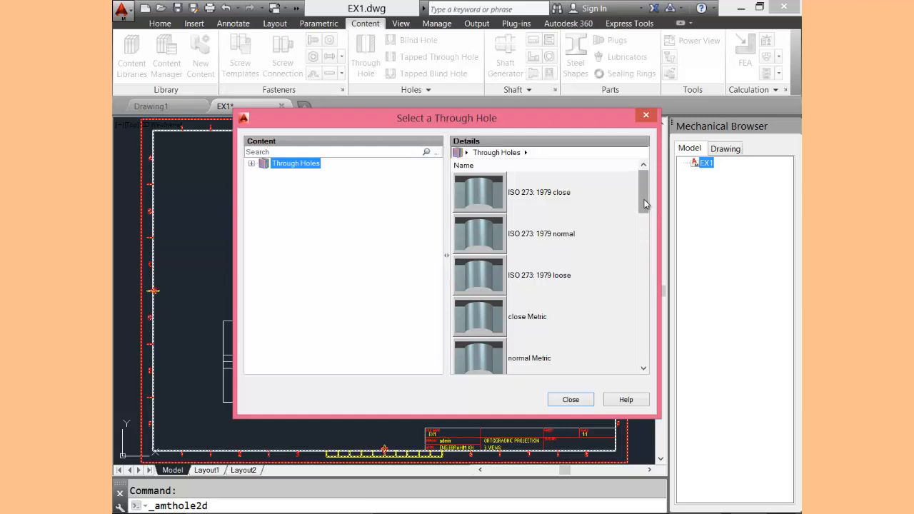
left_click_drag(644, 204, 644, 354)
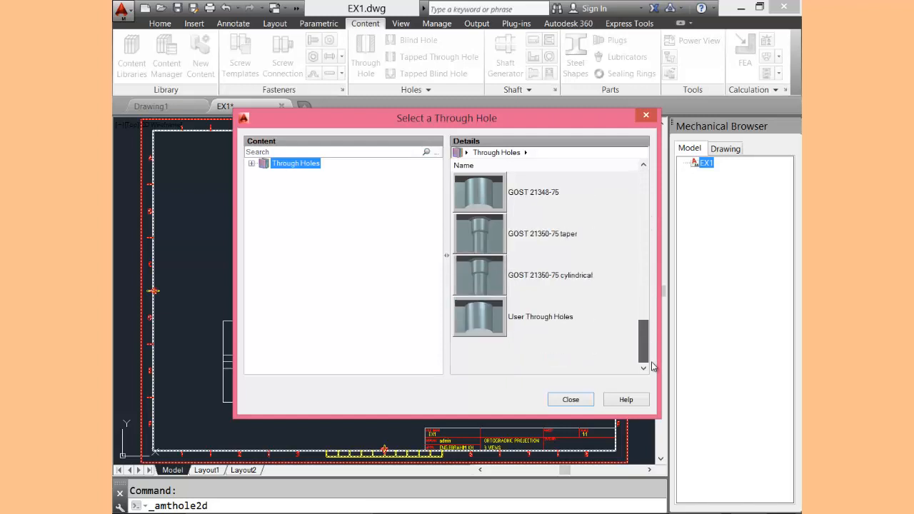
double_click(492, 319)
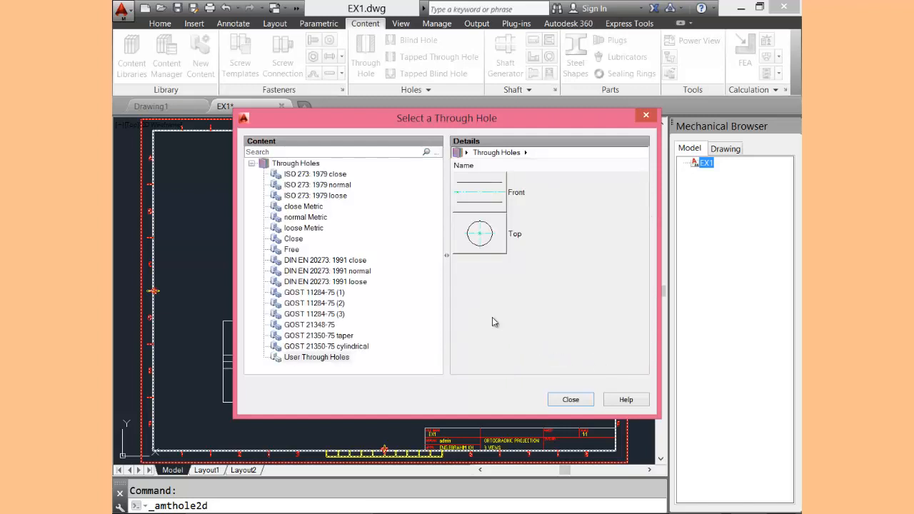
left_click(485, 237)
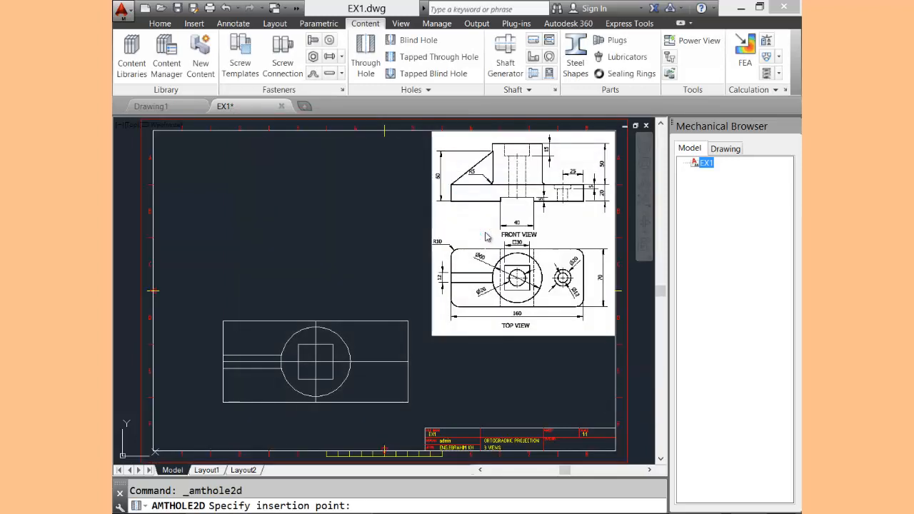
Insert the through hole at the circle's centre with the default rotation angle of 0 and a nominal diameter of 20.
left_click(316, 365)
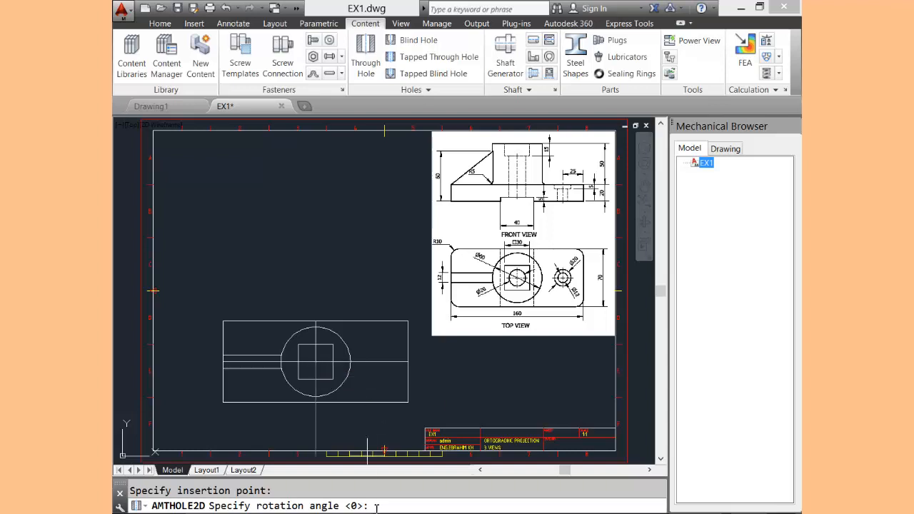
key("Return")
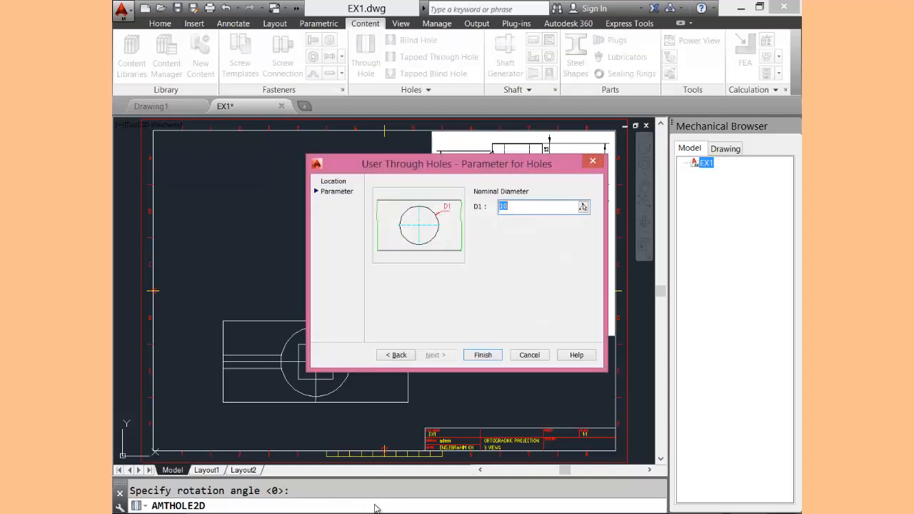
left_click_drag(468, 164, 290, 165)
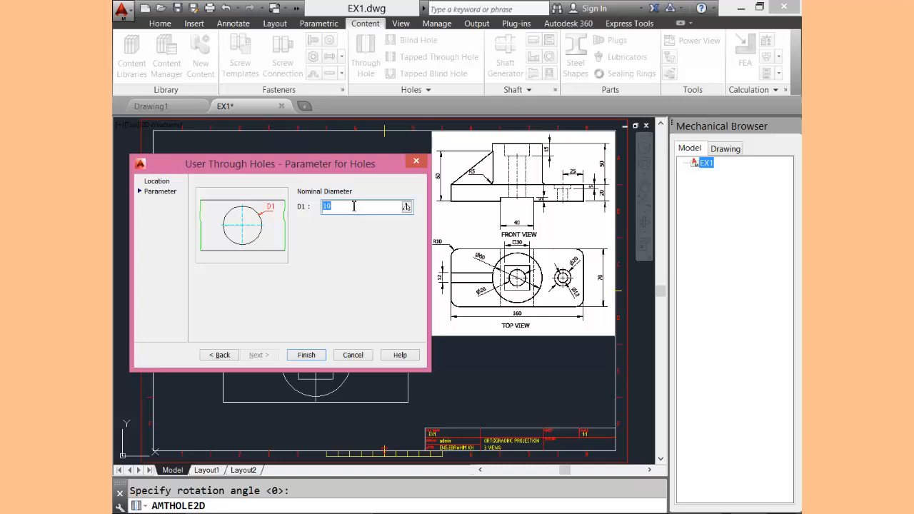
type("20")
left_click(307, 356)
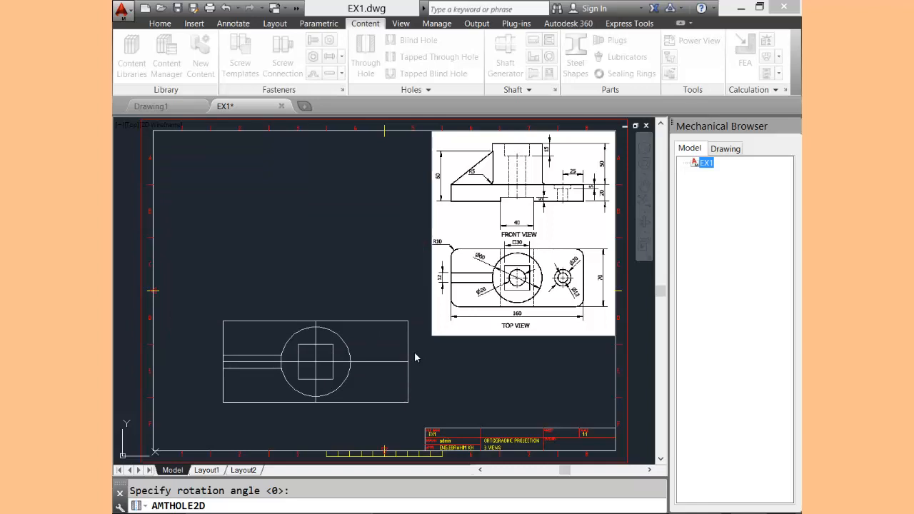
key("Return")
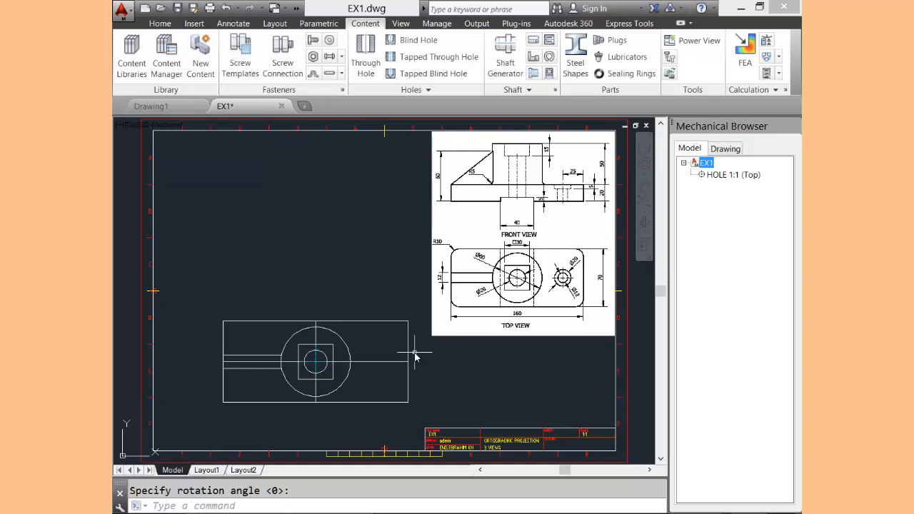
Check the central hole's size and type in the Mechanical Browser, highlighting it in the drawing.
left_click(720, 176)
mouse_move(719, 178)
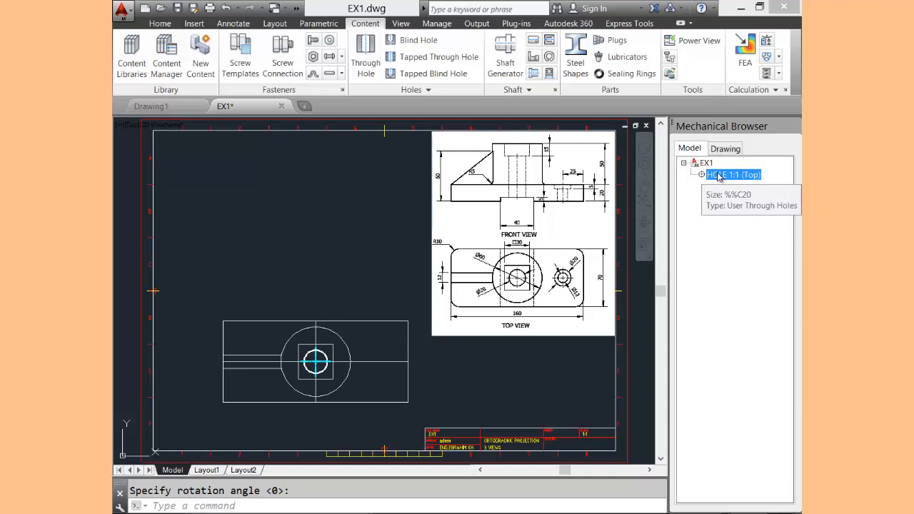
key("Escape")
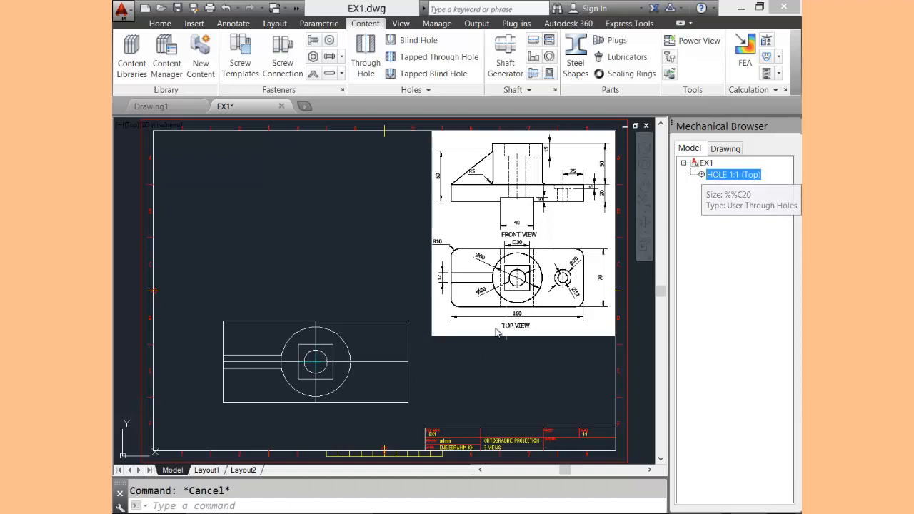
Examine the small counterbored hole's position and diameters in the reference image's front and top views.
scroll(344, 370, "up", 4)
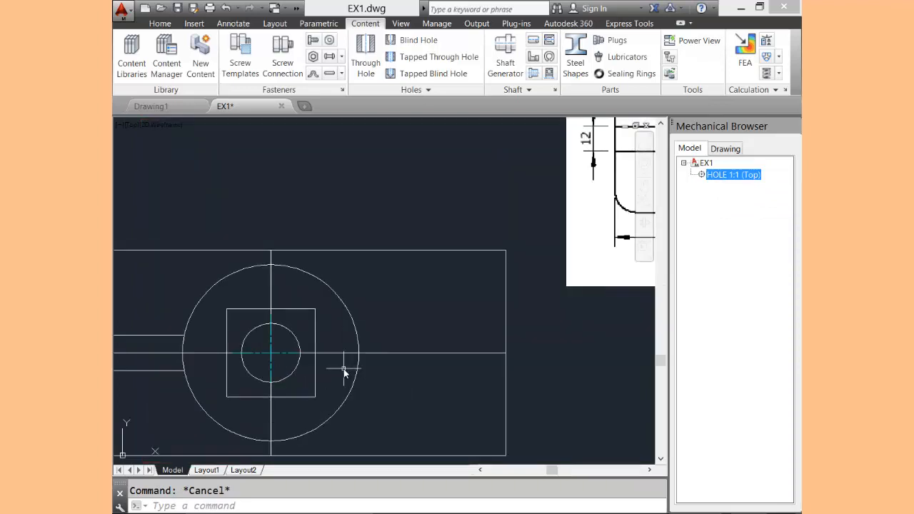
scroll(343, 370, "down", 4)
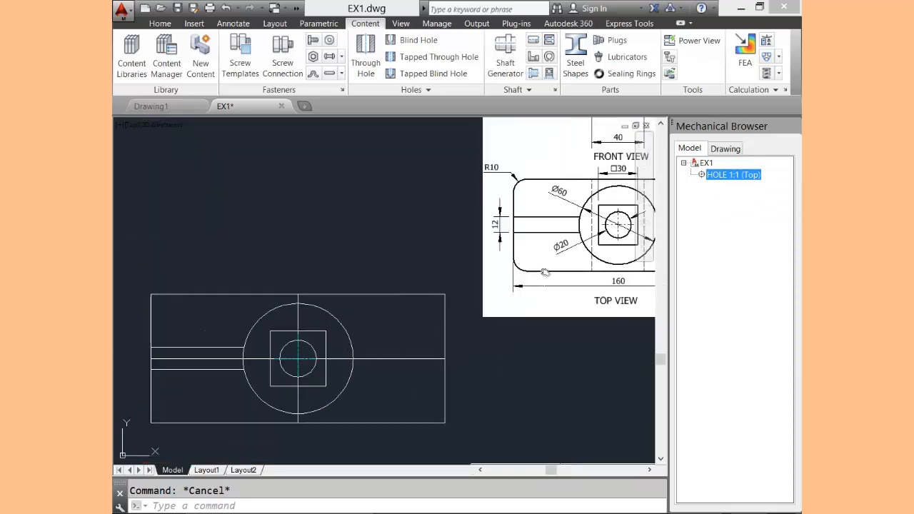
mouse_move(343, 370)
middle_mouse_down()
mouse_move(290, 303)
mouse_move(171, 316)
middle_mouse_up()
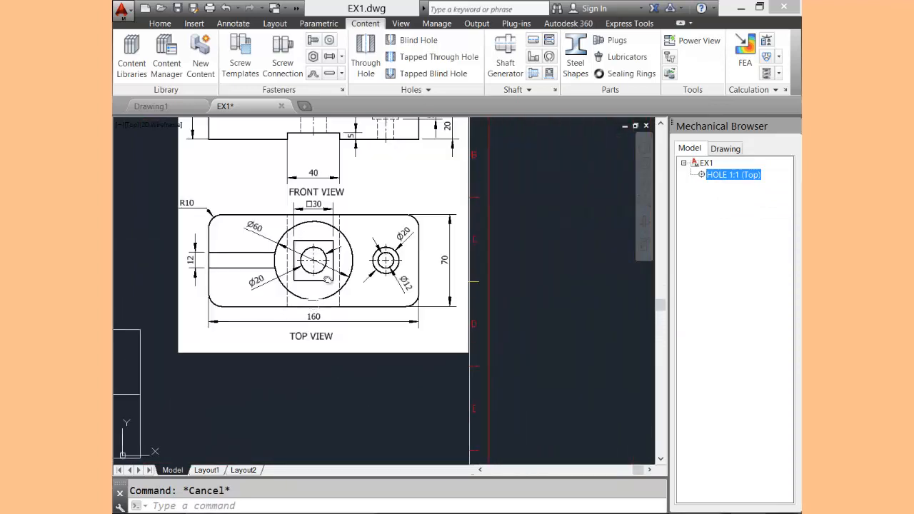
middle_click_drag(336, 249, 335, 294)
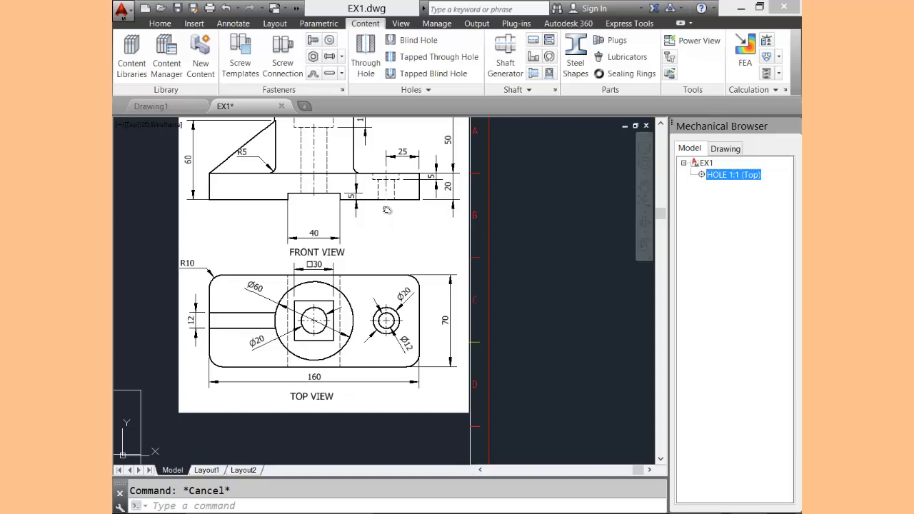
middle_click_drag(388, 210, 390, 240)
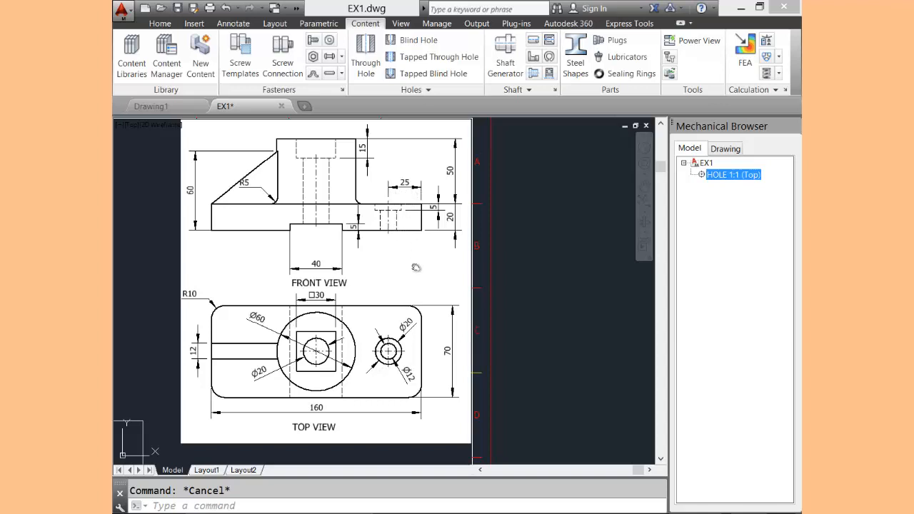
scroll(174, 315, "down", 4)
middle_click(174, 316)
middle_click(173, 317)
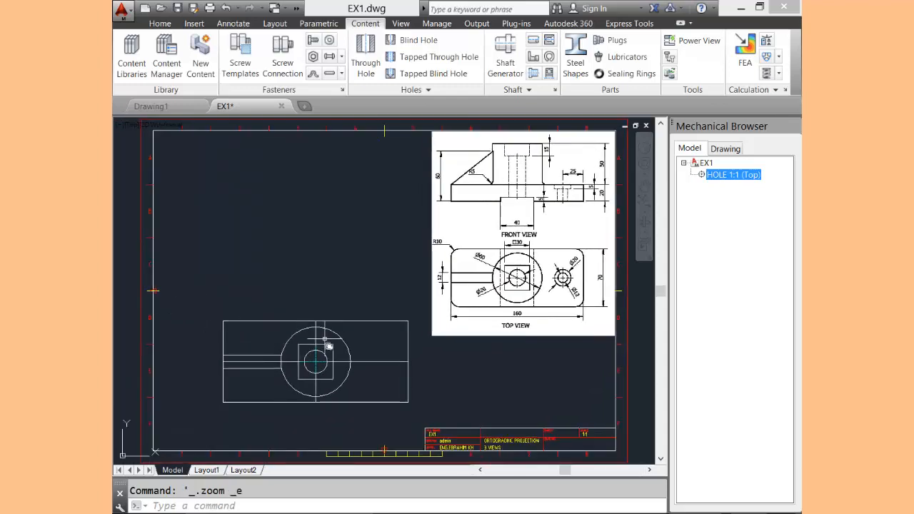
Offset the rectangle's right edge inward by 25 to locate the centre of the small hole.
scroll(350, 343, "down", 1)
scroll(353, 341, "up", 5)
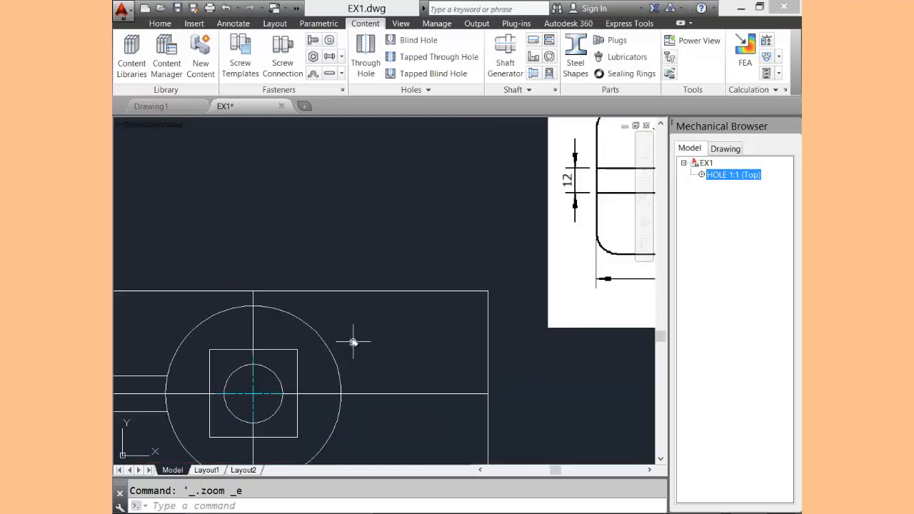
middle_click_drag(357, 340, 339, 253)
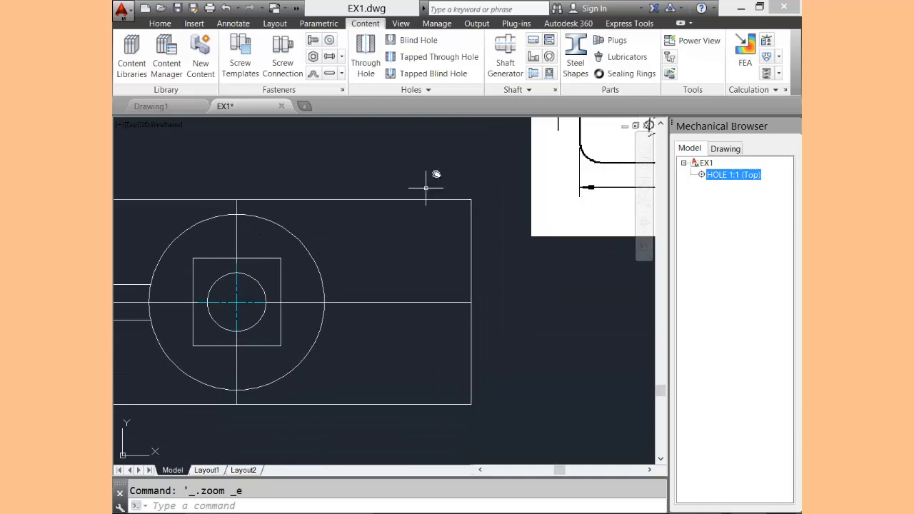
left_click(170, 24)
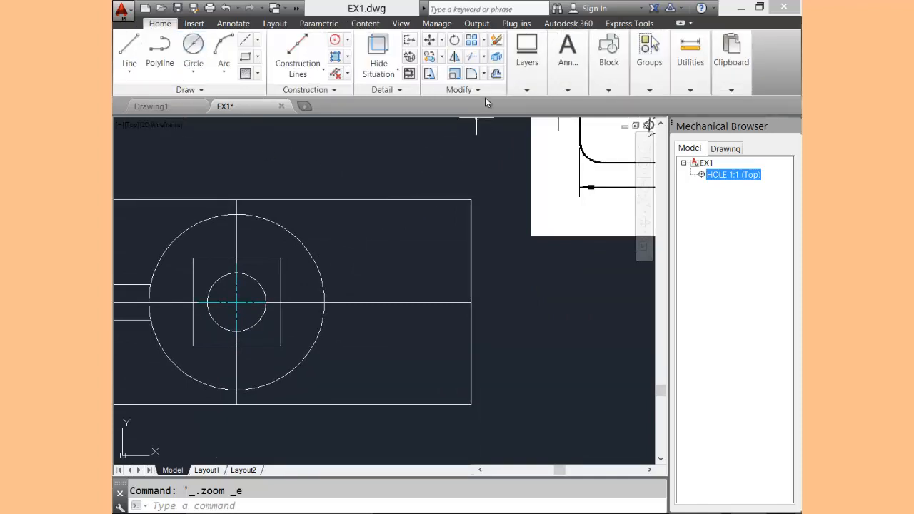
left_click(497, 73)
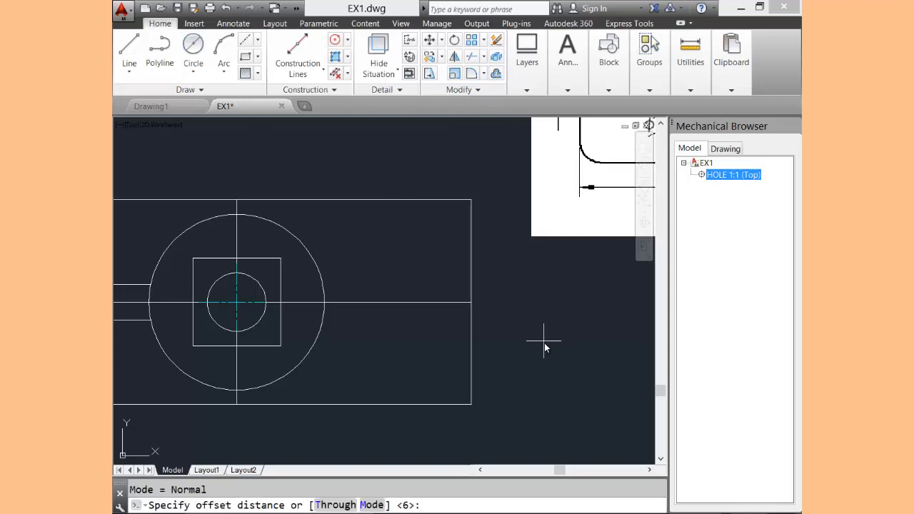
type("25")
key("Return")
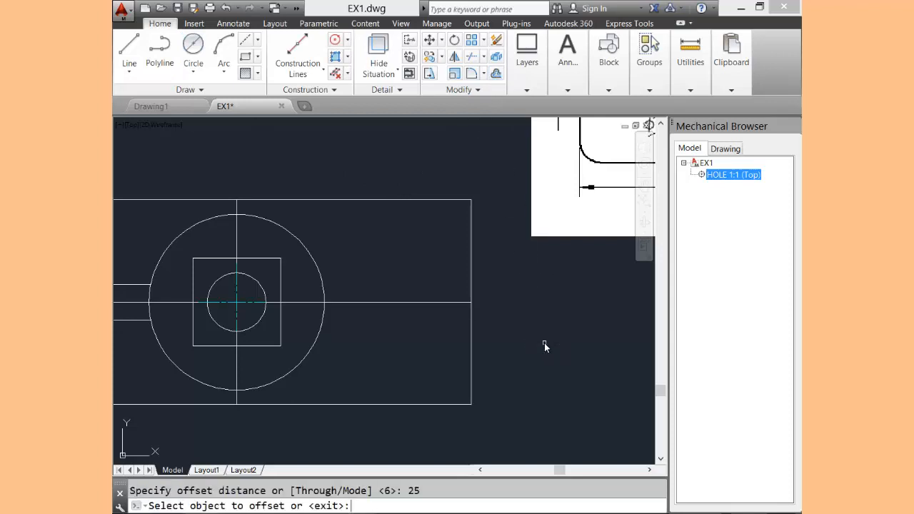
left_click(471, 356)
left_click(409, 354)
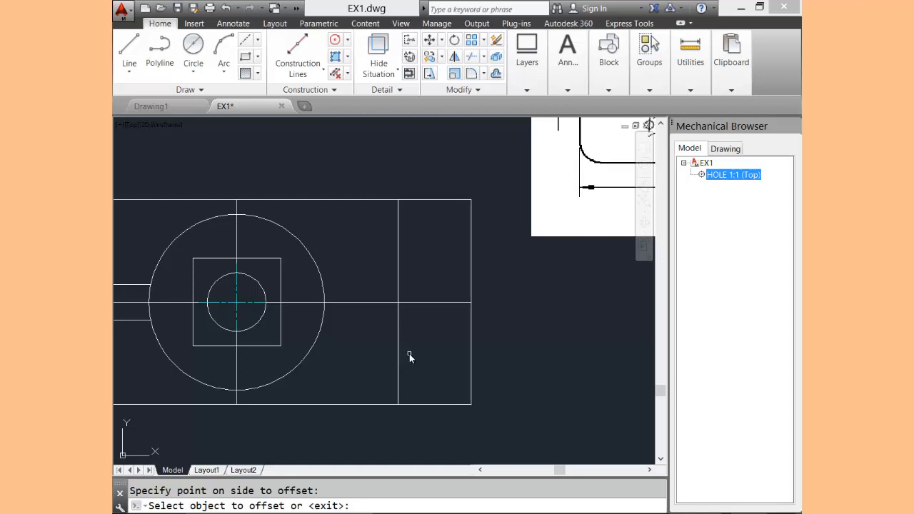
key("Escape")
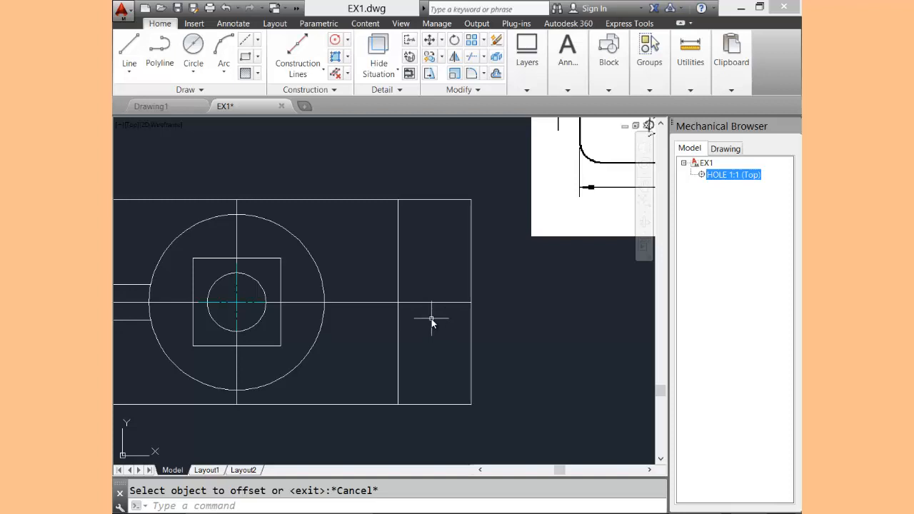
Place a user counterbore hole in top view where the offset line crosses the horizontal centreline, with the default rotation angle of 0.
left_click(365, 24)
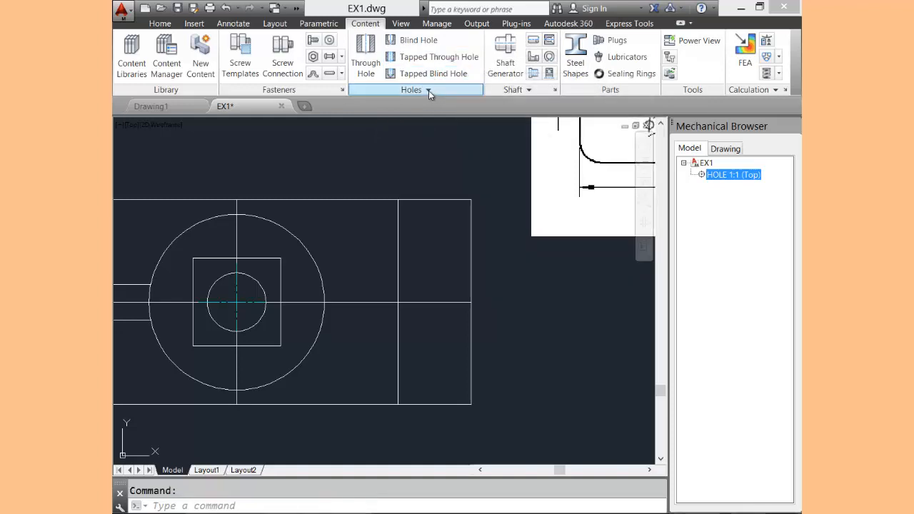
left_click(428, 90)
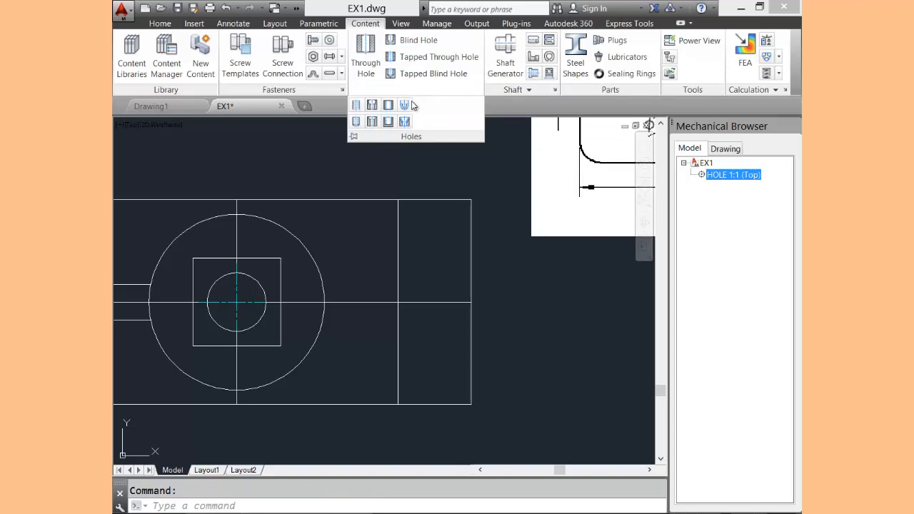
left_click(372, 106)
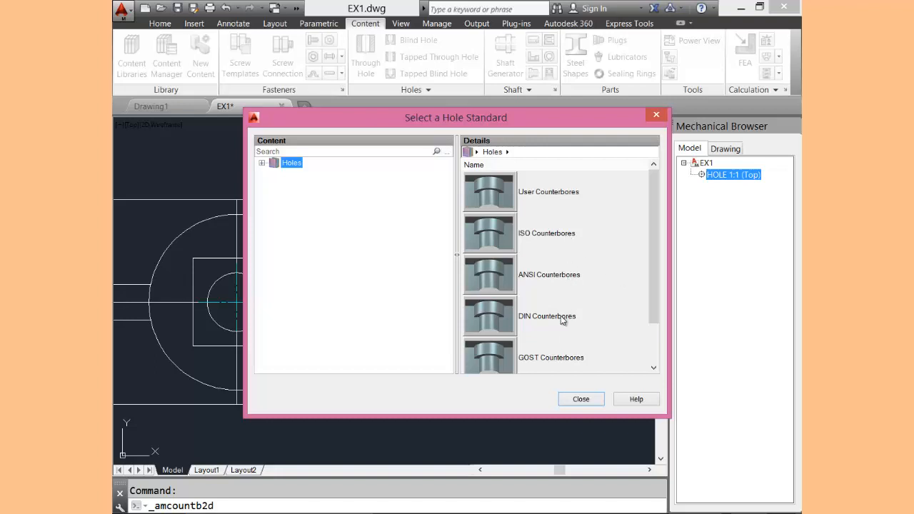
double_click(491, 195)
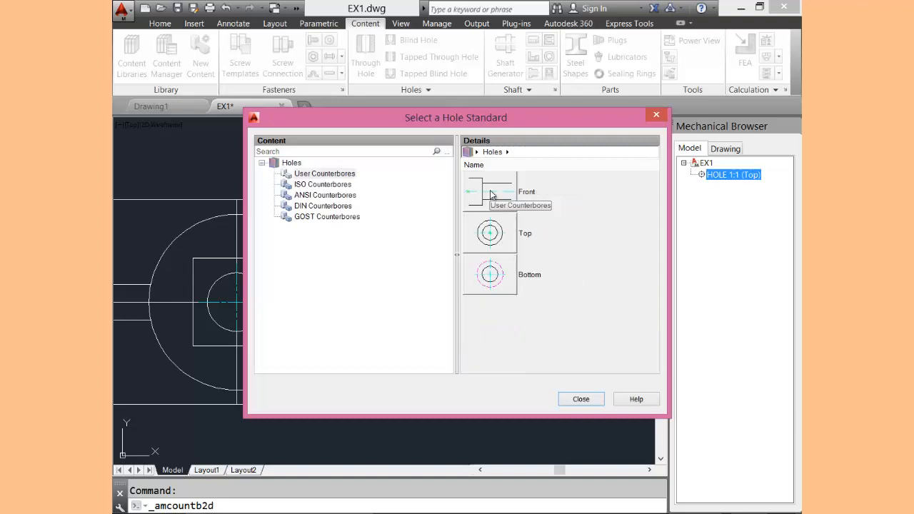
double_click(490, 235)
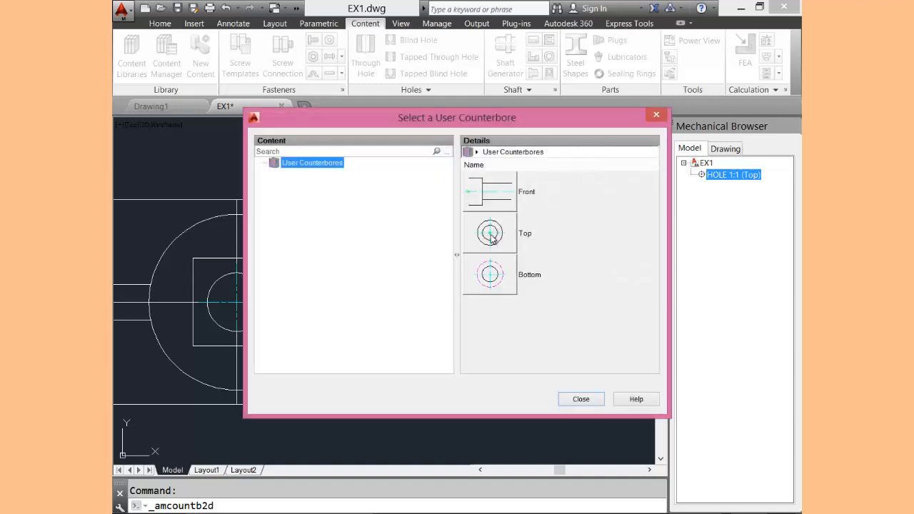
double_click(491, 235)
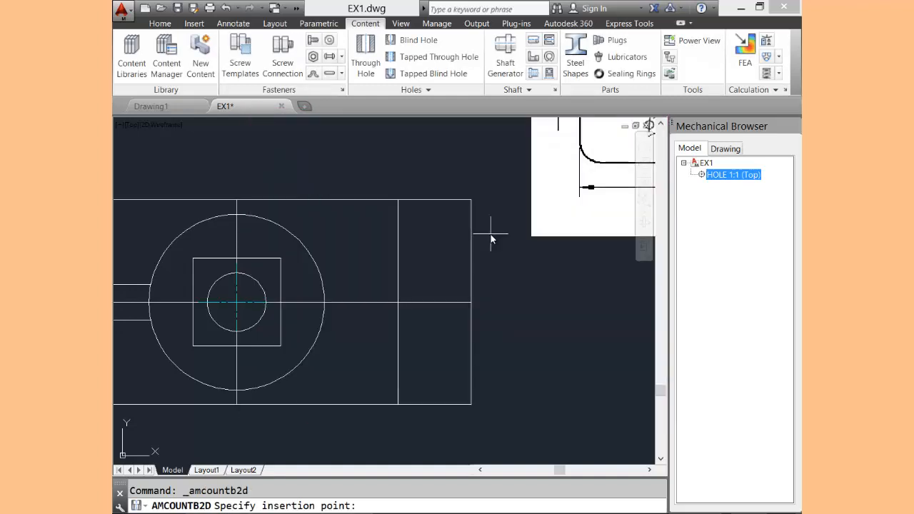
left_click(399, 302)
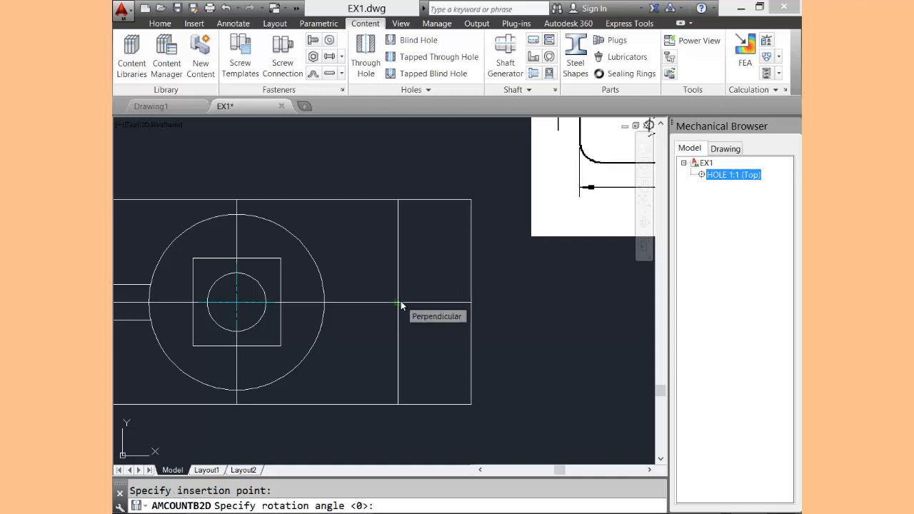
key("Return")
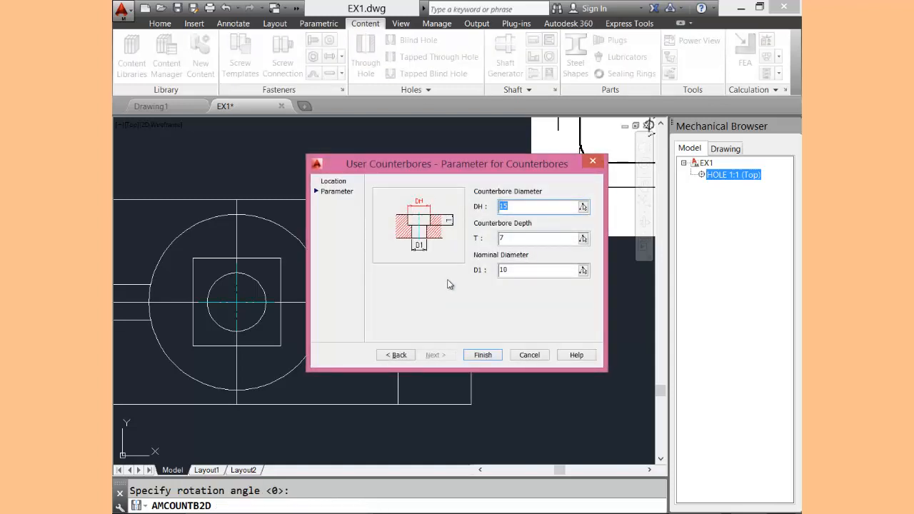
Set the hole's counterbore diameter to 20, counterbore depth to 5 and nominal diameter to 10, and finish the insertion.
left_click_drag(445, 174, 300, 200)
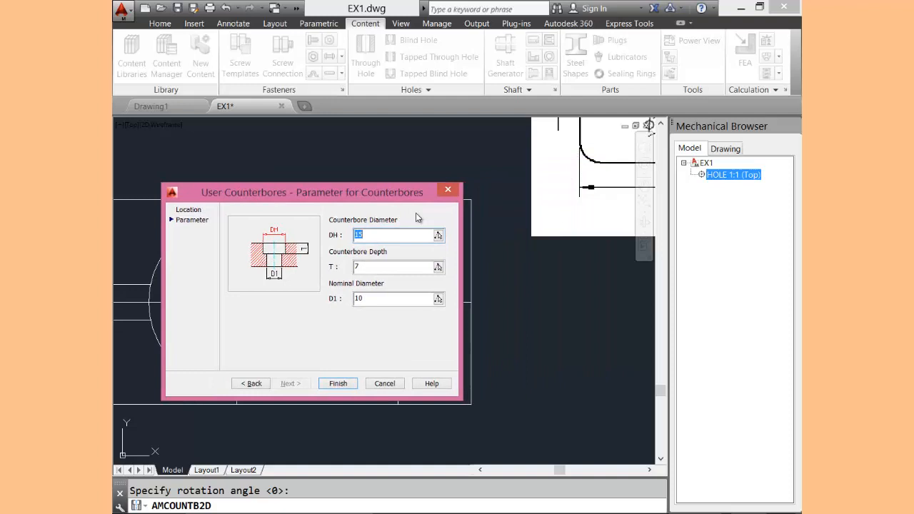
left_click(499, 244)
type("20")
left_click(366, 268)
type("5")
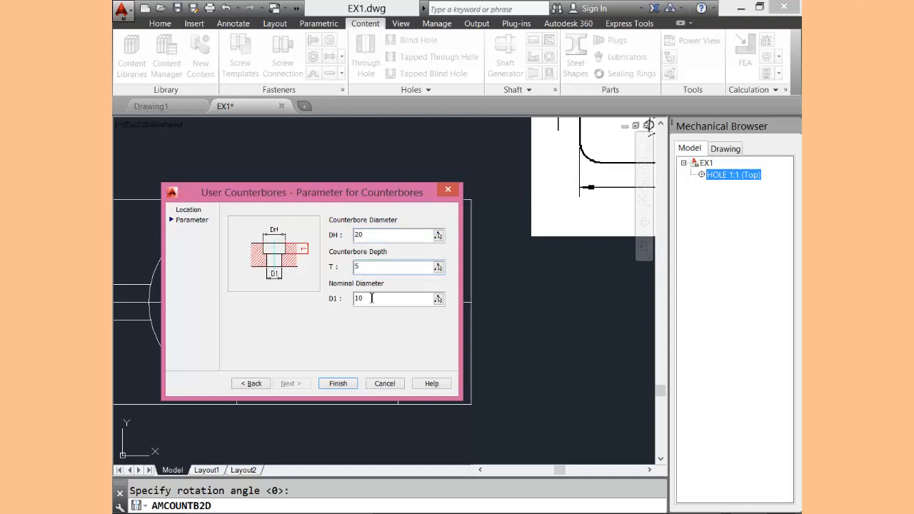
left_click(371, 299)
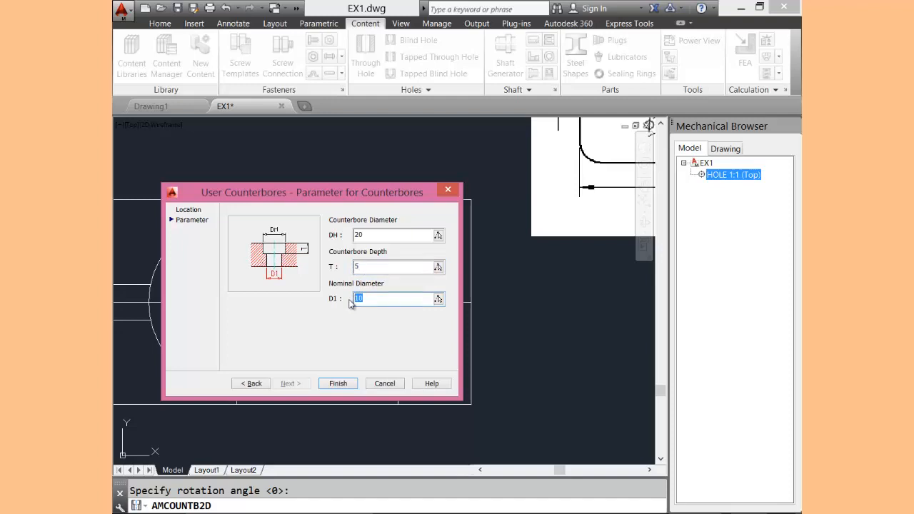
type("10")
left_click(337, 382)
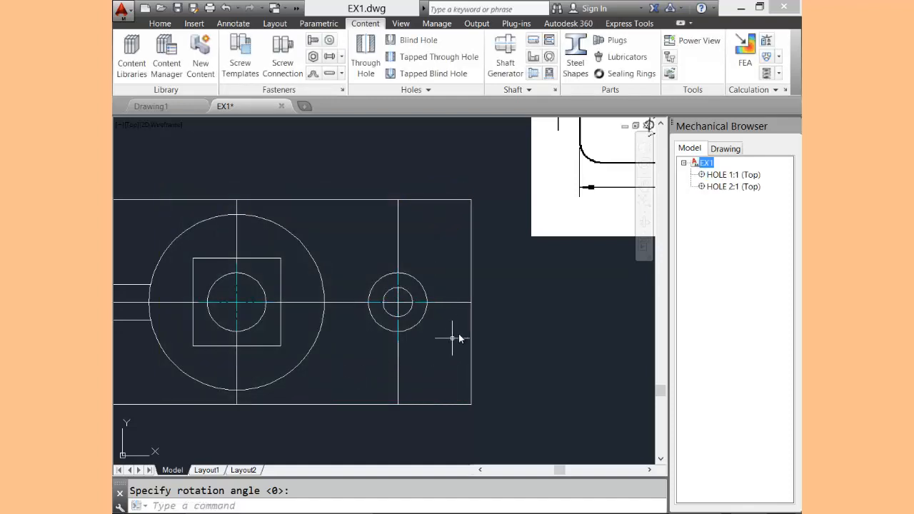
Examine the small counterbored hole's diameters and depth in the reference image's top and front views.
middle_click_drag(469, 321, 424, 368)
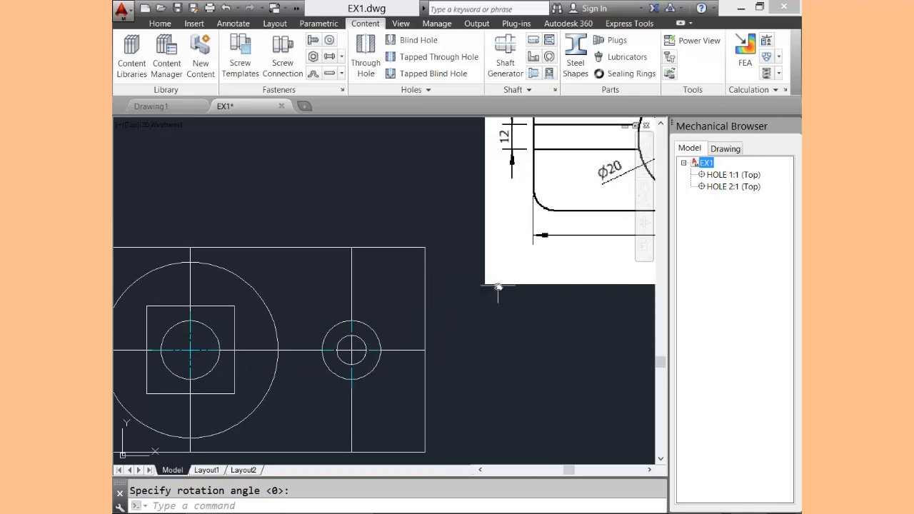
scroll(491, 296, "down", 2)
middle_click_drag(495, 297, 401, 308)
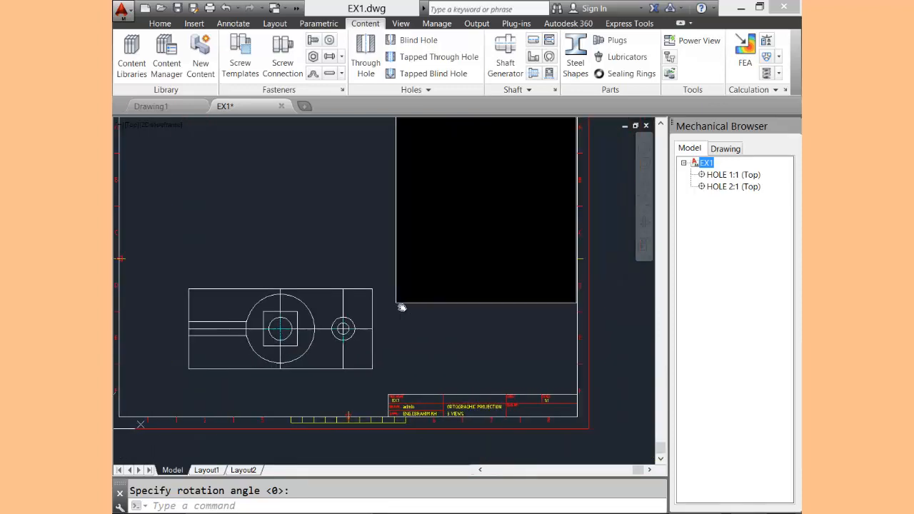
scroll(454, 290, "up", 4)
middle_click_drag(460, 286, 363, 306)
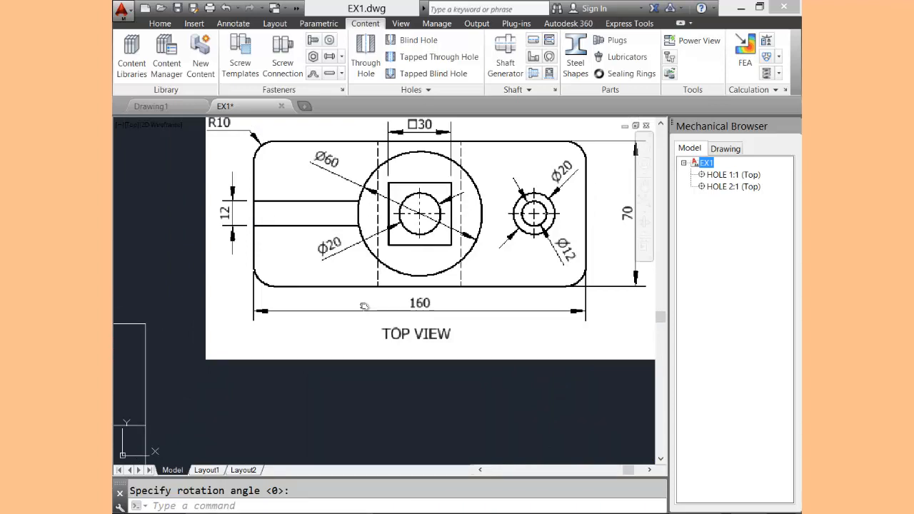
middle_click_drag(399, 222, 385, 327)
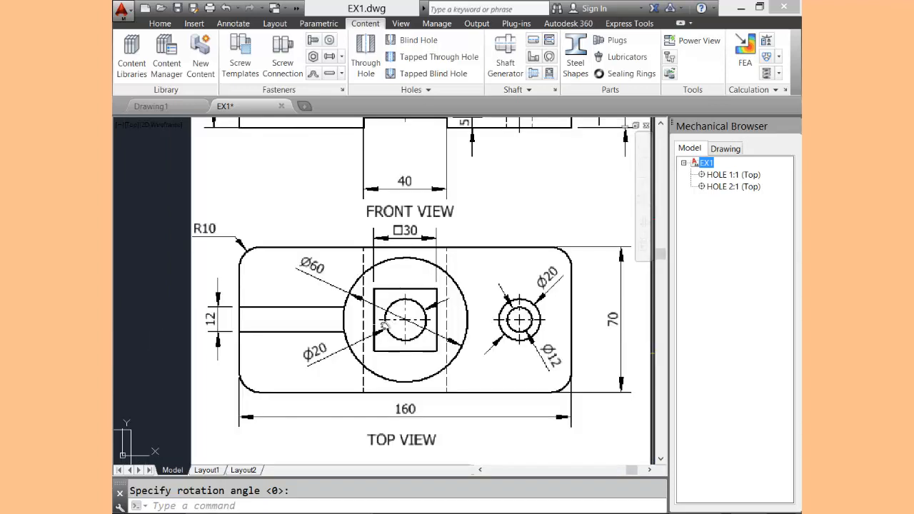
middle_click_drag(490, 192, 394, 279)
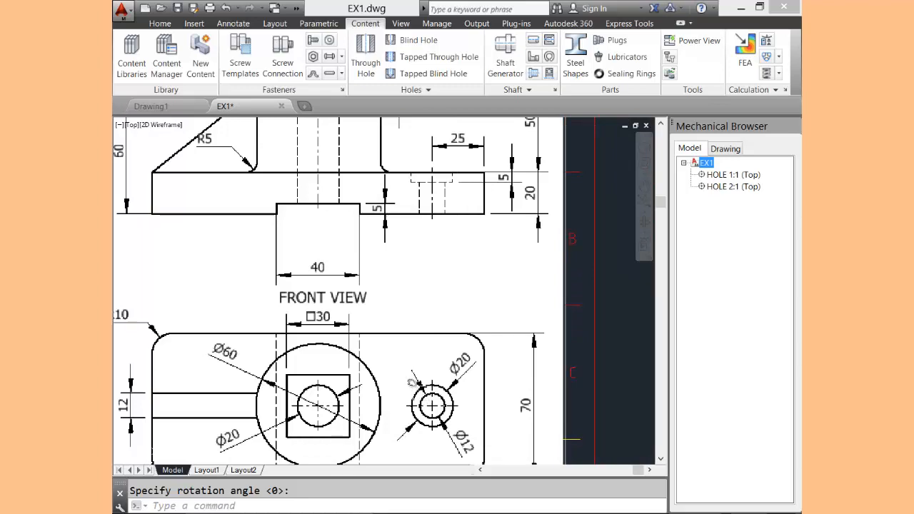
middle_click_drag(389, 352, 439, 296)
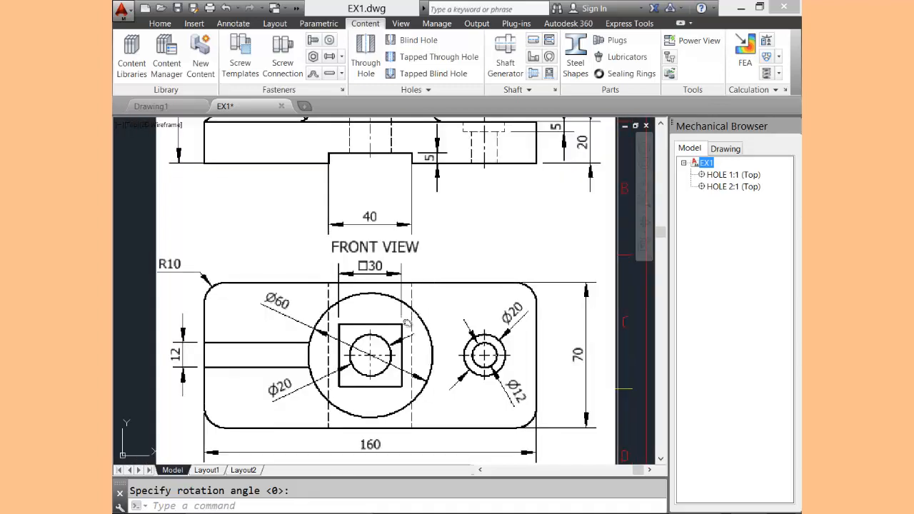
middle_click(406, 323)
middle_click(406, 322)
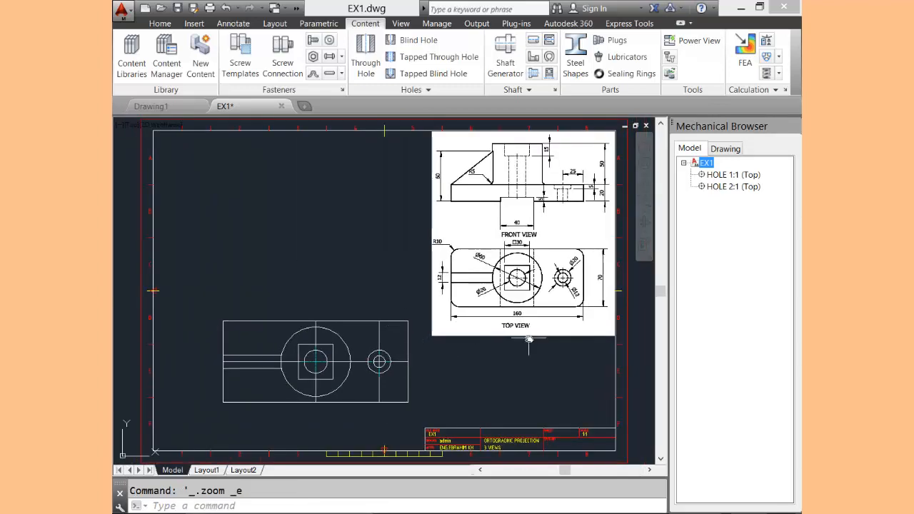
Power-edit the small counterbored hole to set its nominal diameter to 12.
left_click(720, 188)
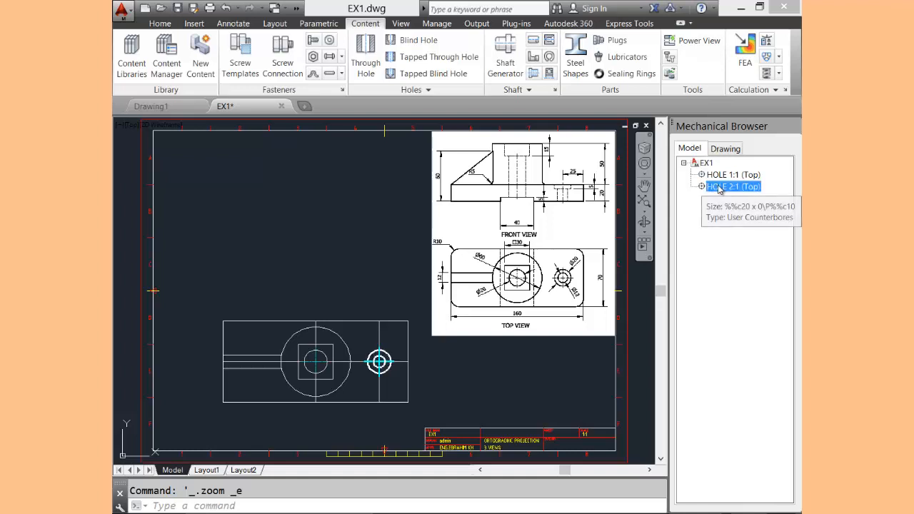
right_click(720, 188)
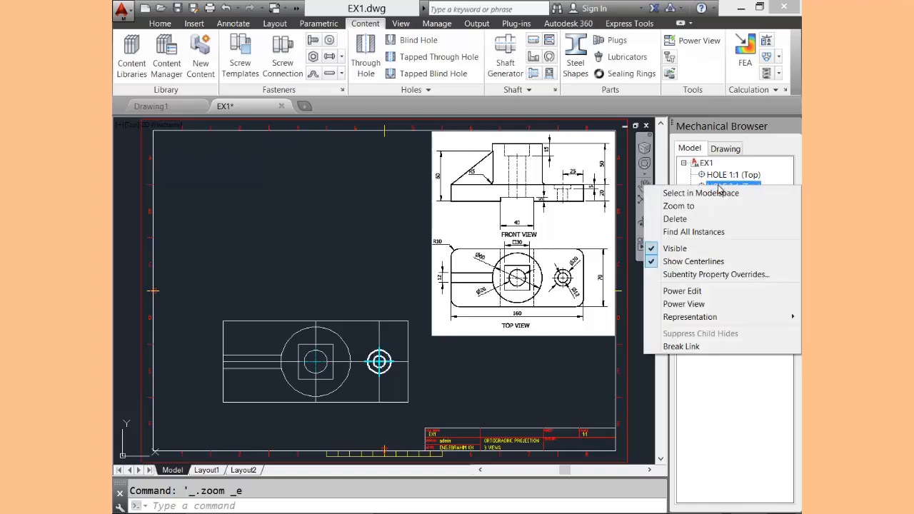
left_click(714, 294)
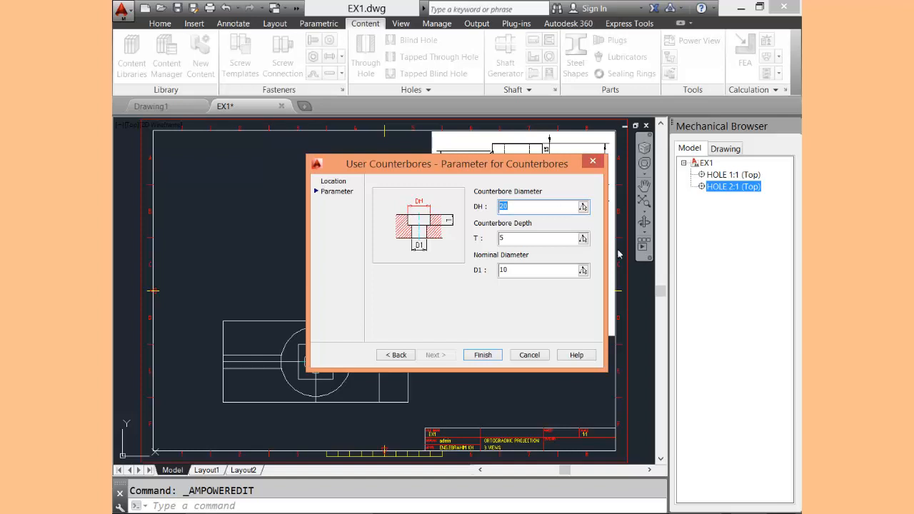
mouse_move(547, 170)
left_mouse_down()
mouse_move(370, 178)
mouse_move(384, 179)
left_mouse_up()
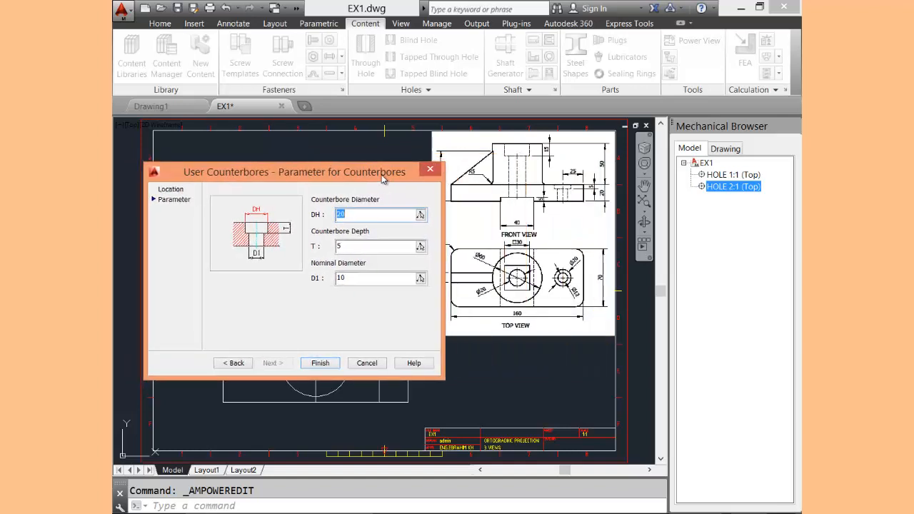
left_click(357, 280)
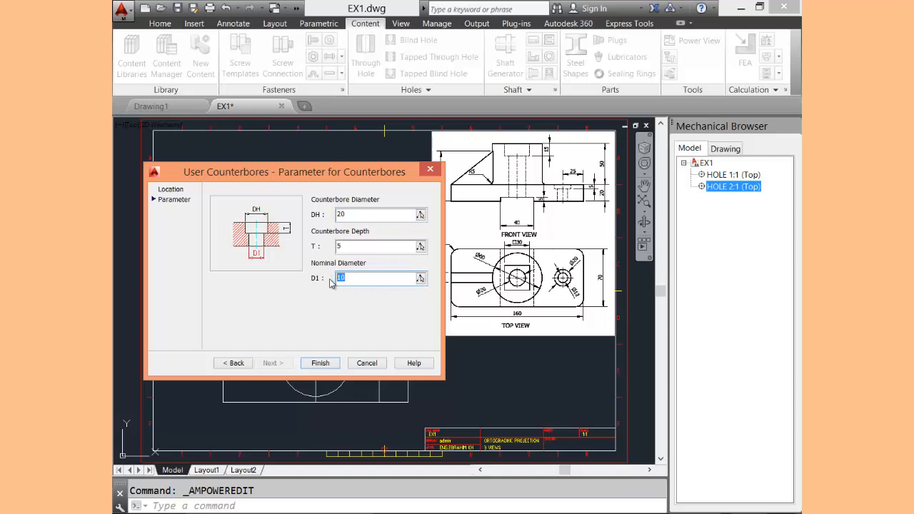
type("12")
left_click(322, 363)
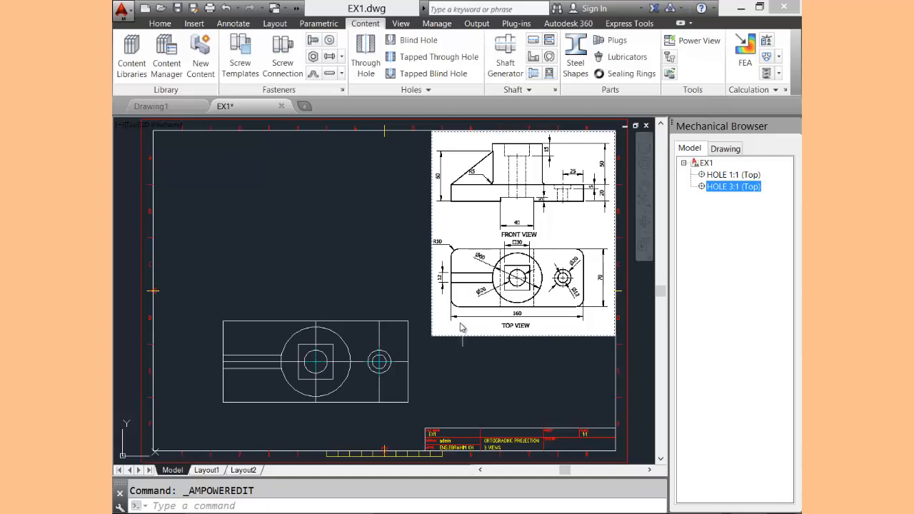
Check the corner radius in the reference image and set the Fillet command's fillet size to 10.
scroll(472, 262, "down", 2)
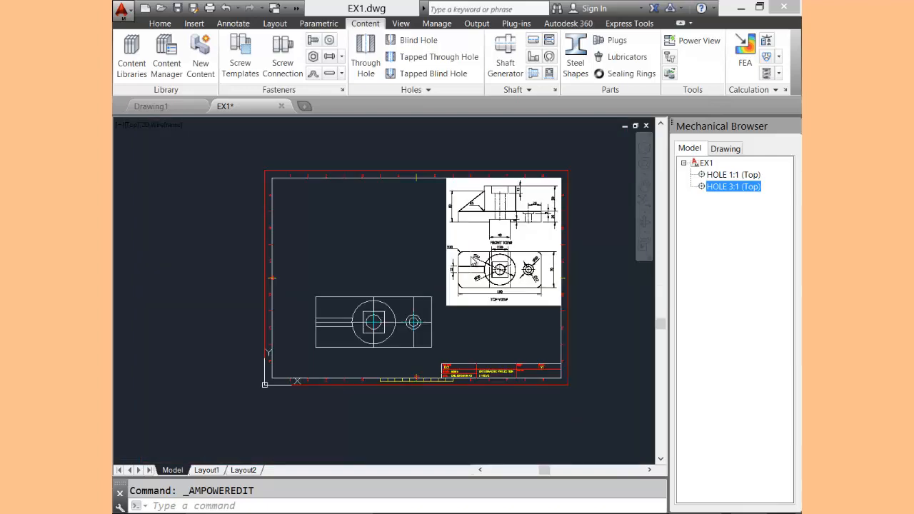
scroll(456, 259, "up", 8)
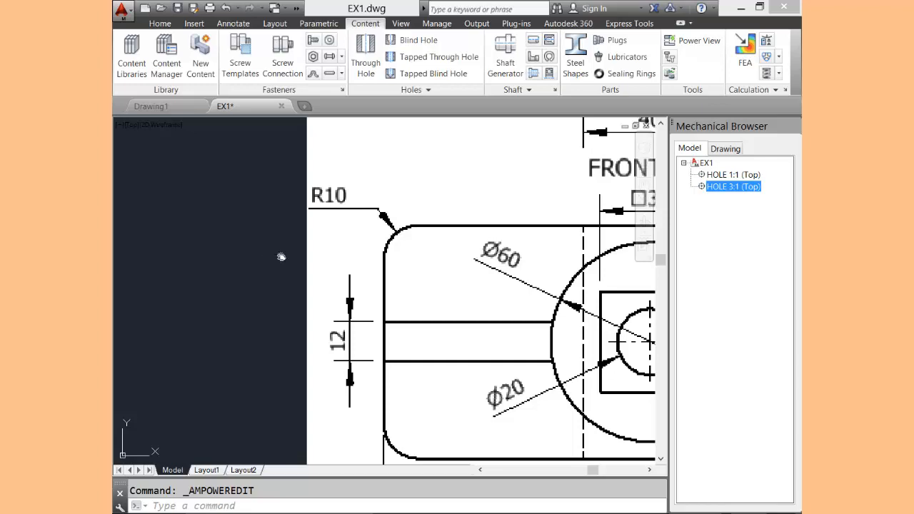
middle_click(281, 257)
middle_click(281, 258)
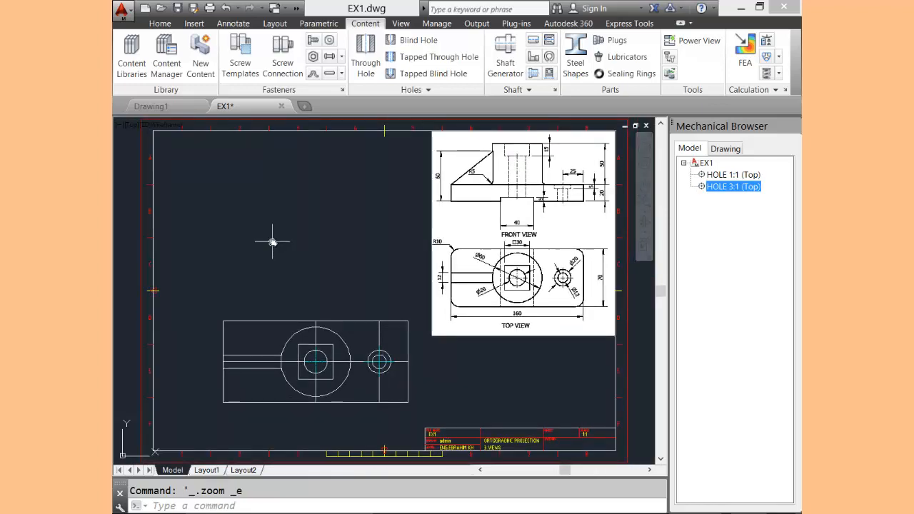
left_click(161, 24)
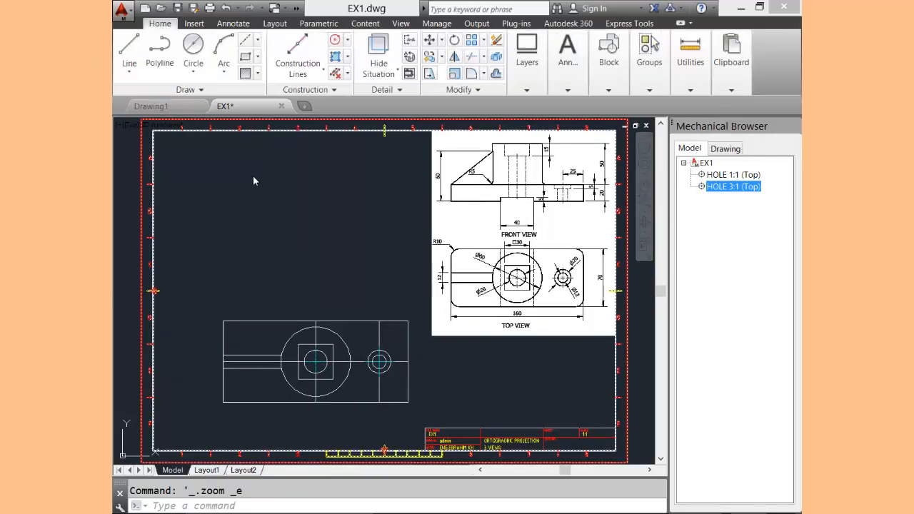
left_click(472, 74)
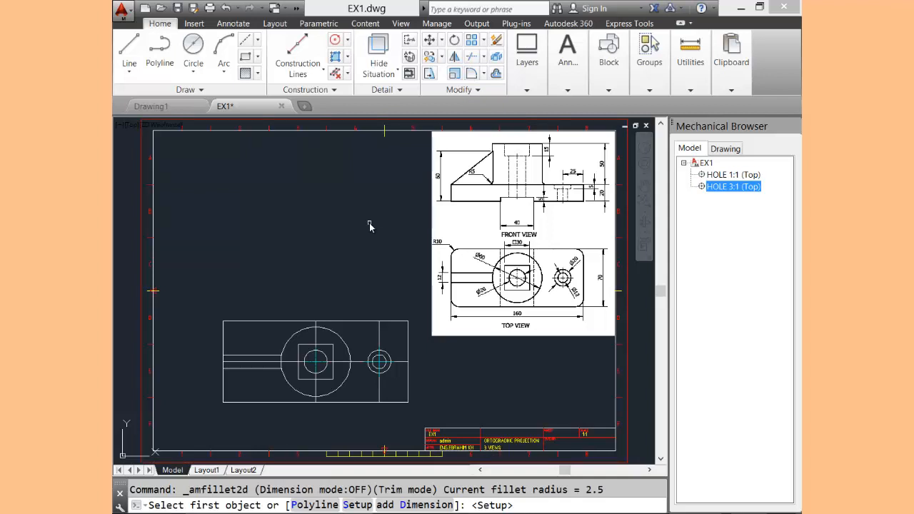
key("Return")
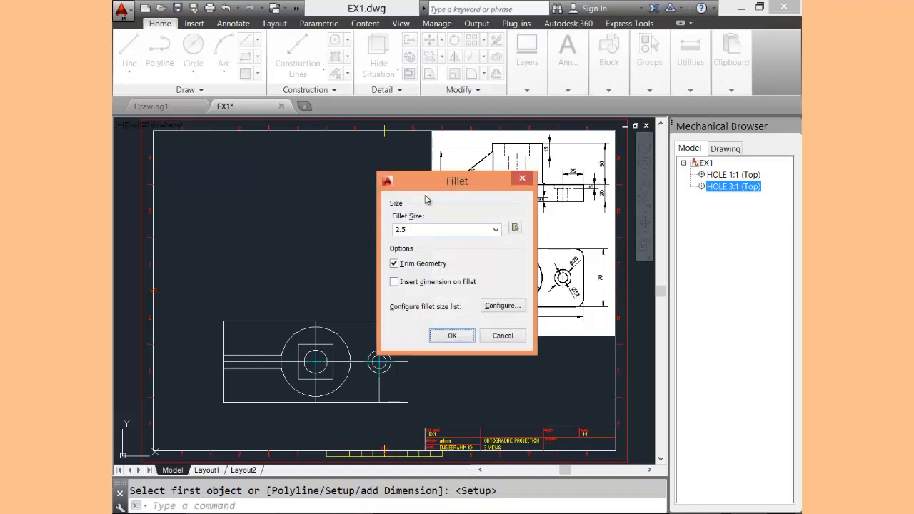
left_click_drag(436, 182, 306, 178)
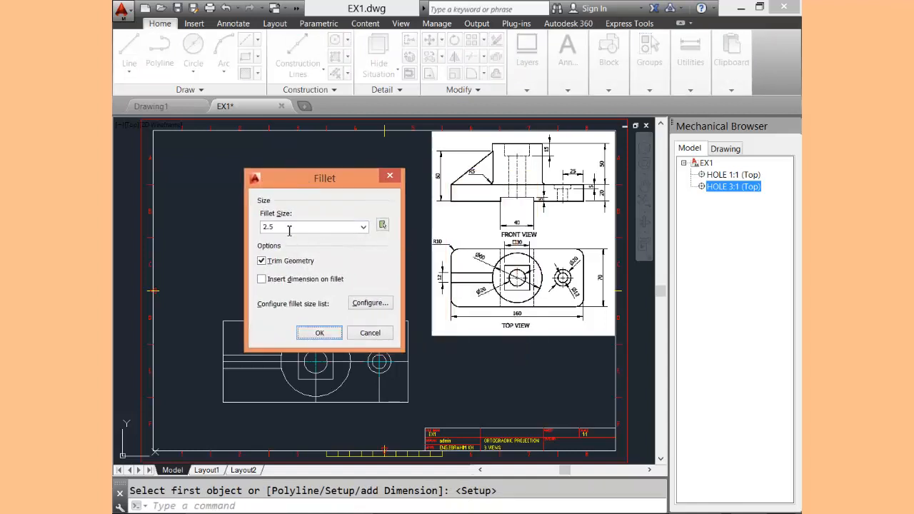
left_click_drag(289, 226, 251, 233)
type("10")
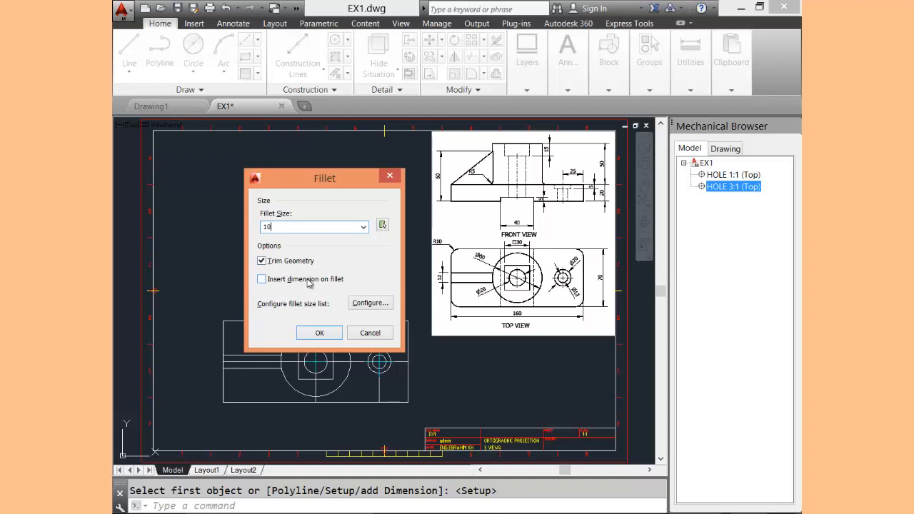
left_click(320, 333)
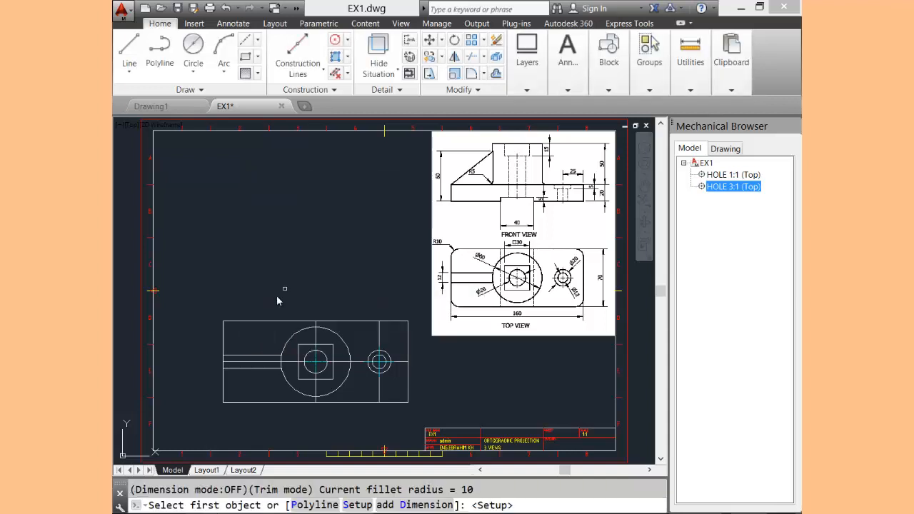
Fillet the upper-left and lower-left corners of the top view's outline with radius 10.
left_click(236, 322)
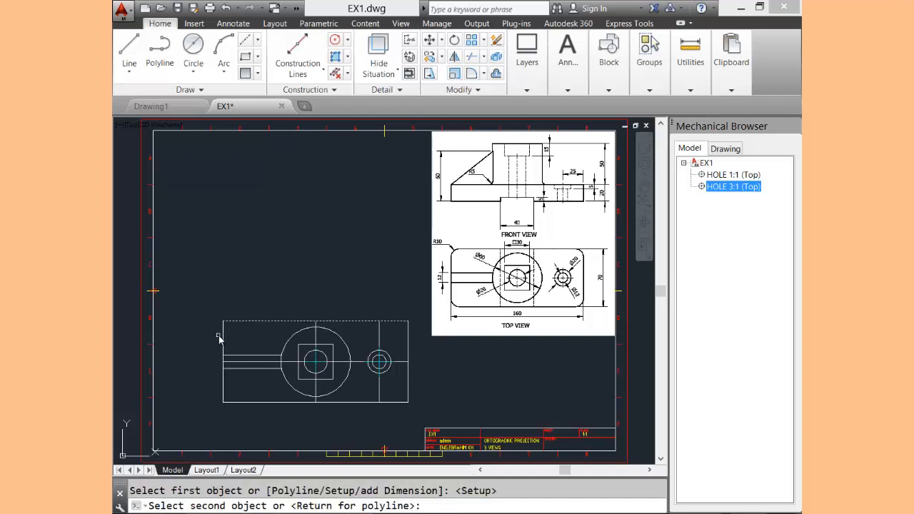
left_click(225, 341)
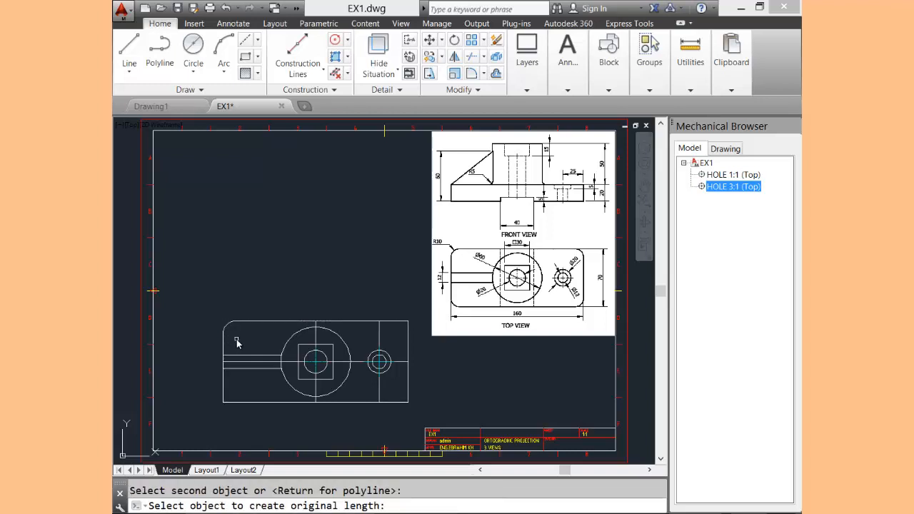
key("Return")
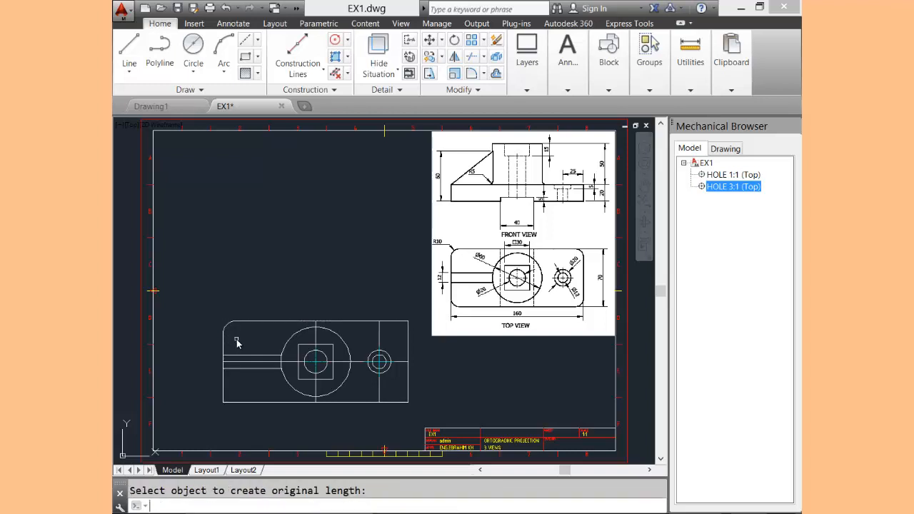
left_click(224, 393)
left_click(240, 402)
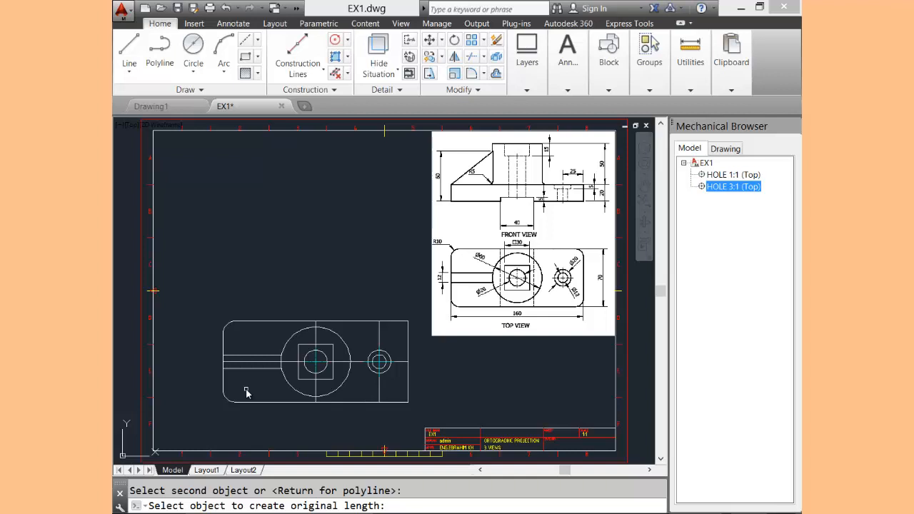
key("Return")
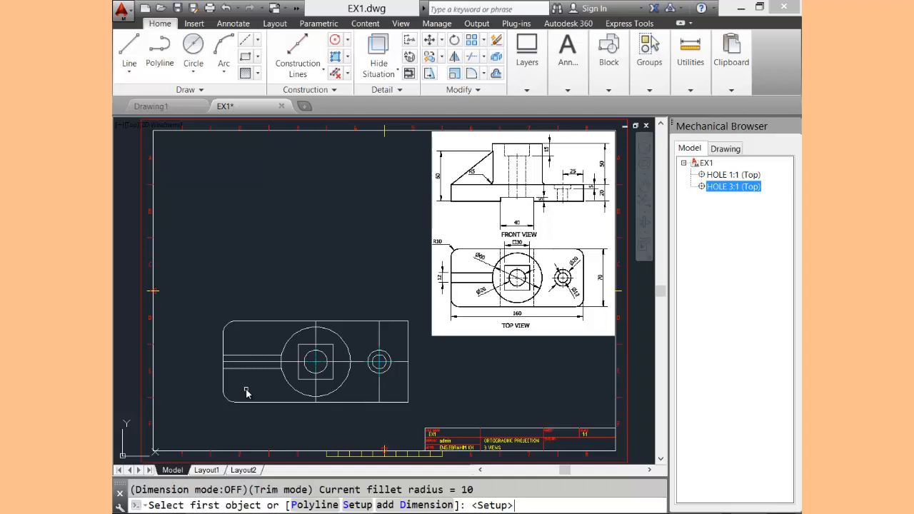
Fillet the lower-right and upper-right corners of the top view's outline with radius 10 and end the command.
left_click(398, 403)
left_click(409, 395)
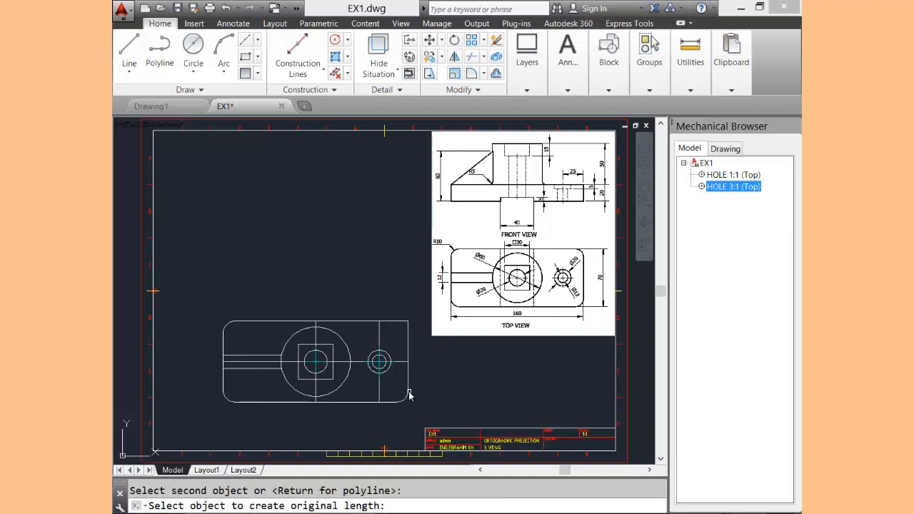
key("Return")
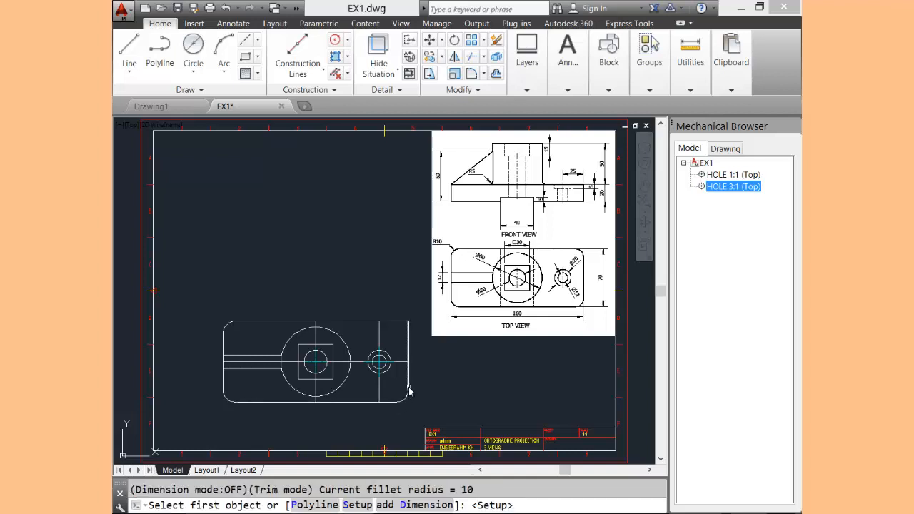
left_click(409, 345)
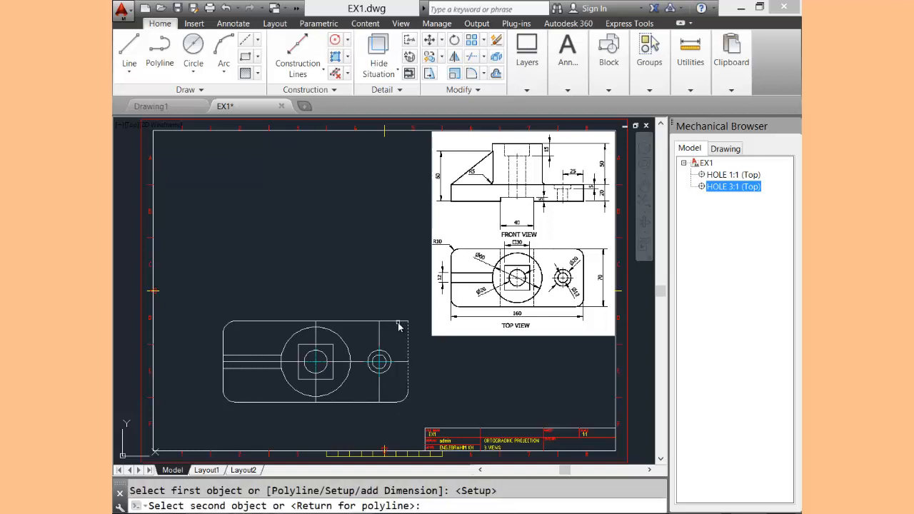
left_click(397, 322)
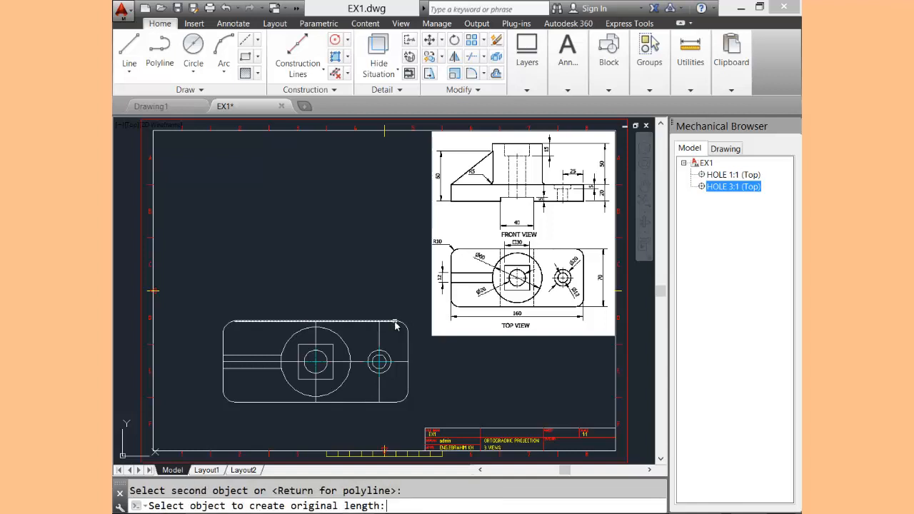
left_click(397, 325)
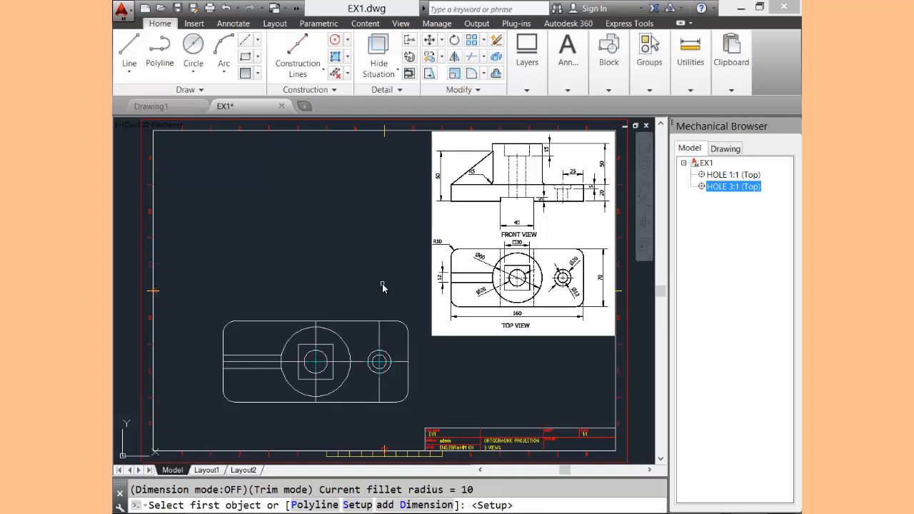
key("Escape")
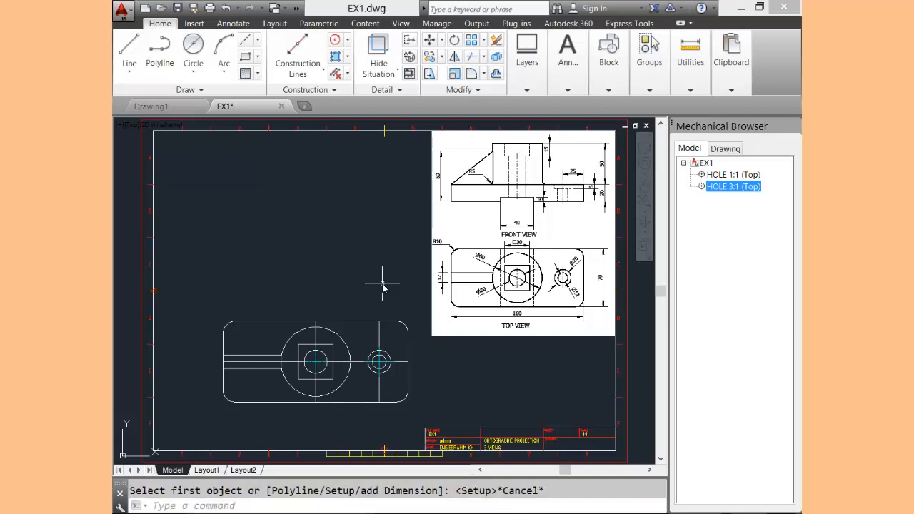
Erase the top view's construction lines: the vertical through the small hole, the horizontal centreline and the vertical through the large circle.
left_click(381, 339)
key("Delete")
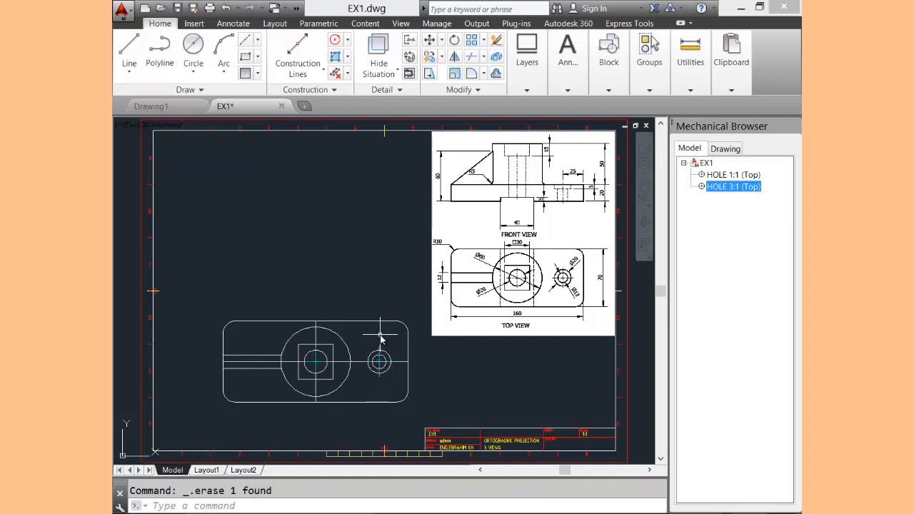
scroll(362, 338, "up", 4)
middle_click_drag(362, 337, 445, 259)
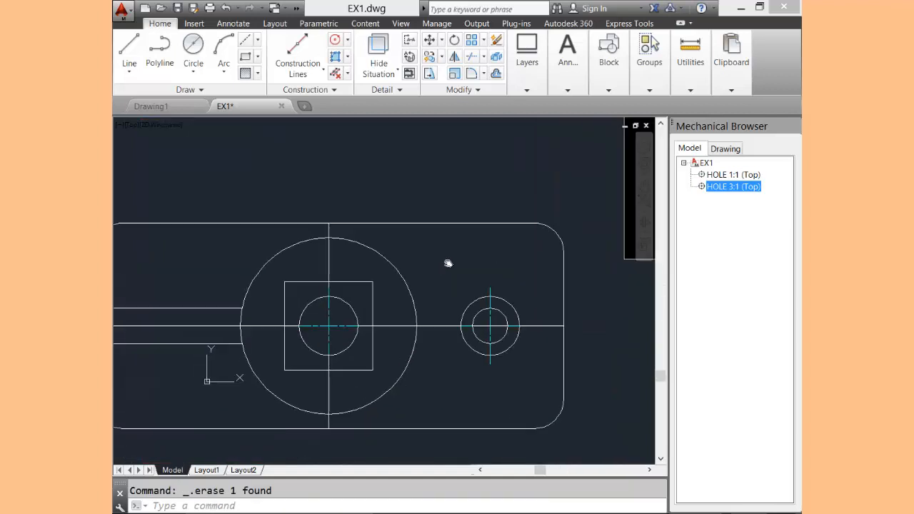
left_click(396, 326)
key("Delete")
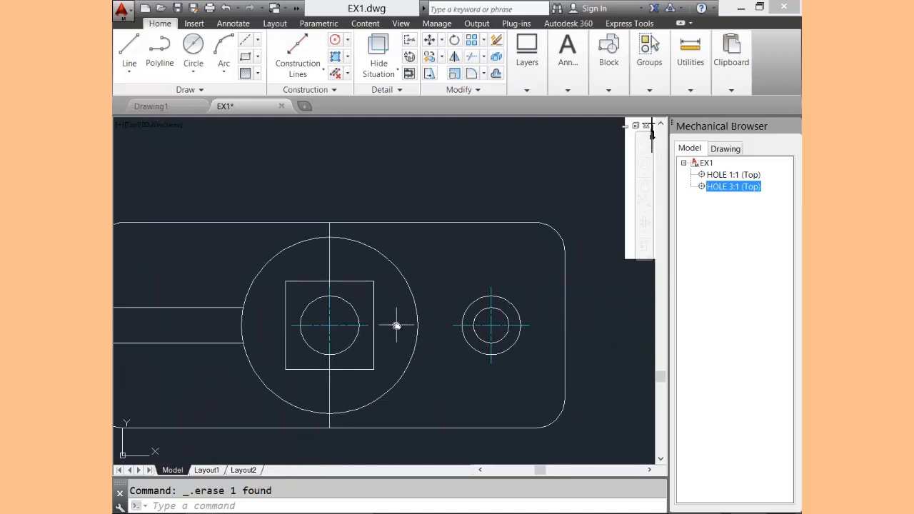
left_click(496, 40)
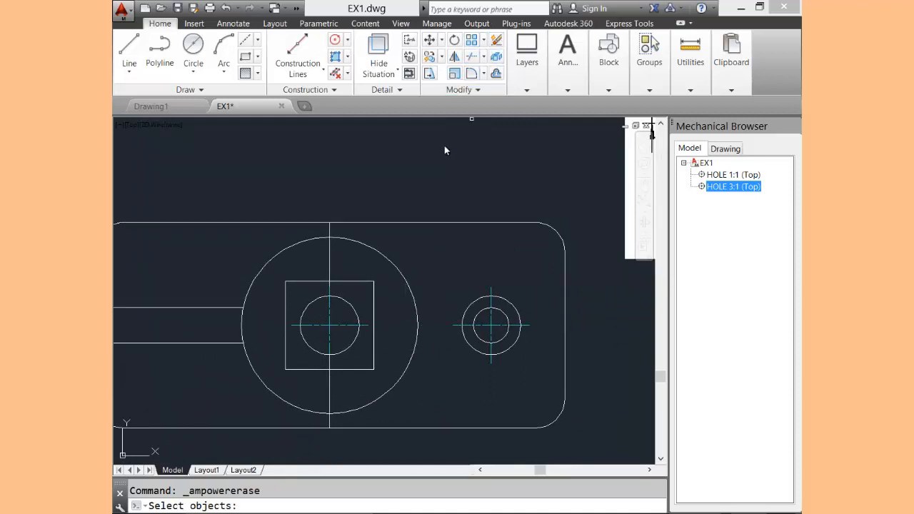
left_click(329, 268)
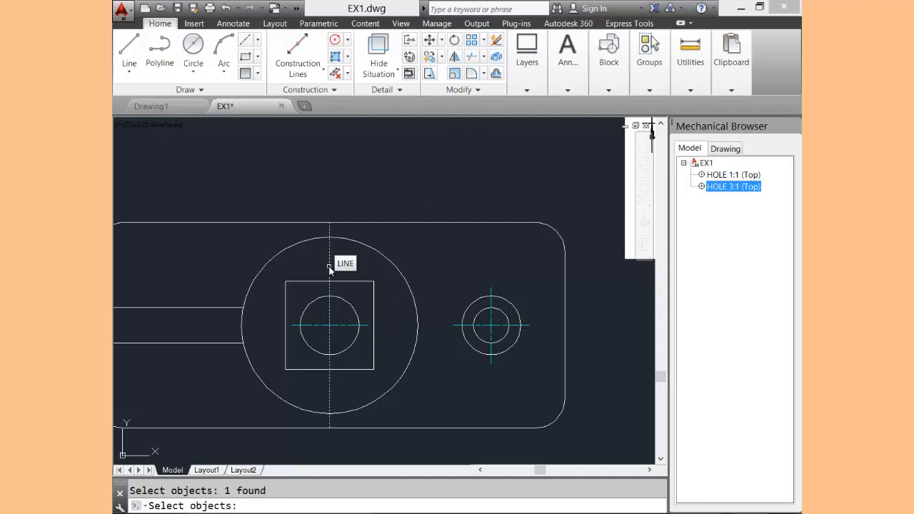
key("Return")
middle_click_drag(330, 268, 376, 241)
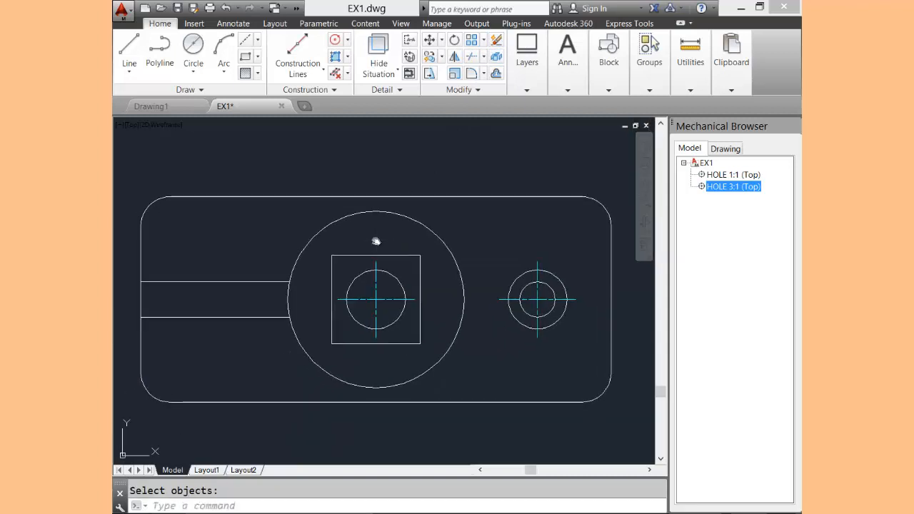
middle_click(376, 243)
middle_click(376, 243)
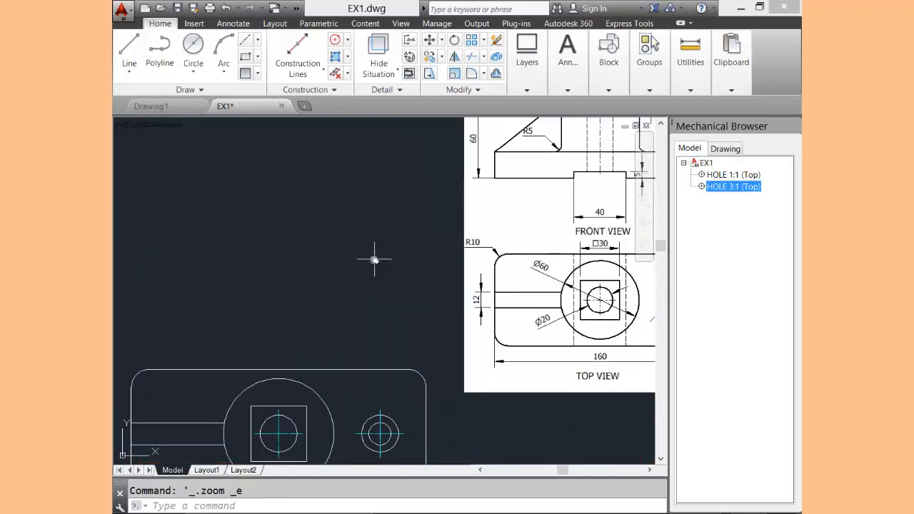
Examine the bottom slot's width, depth and hidden edges in the reference image's top and front views.
middle_click(373, 259)
middle_click(374, 259)
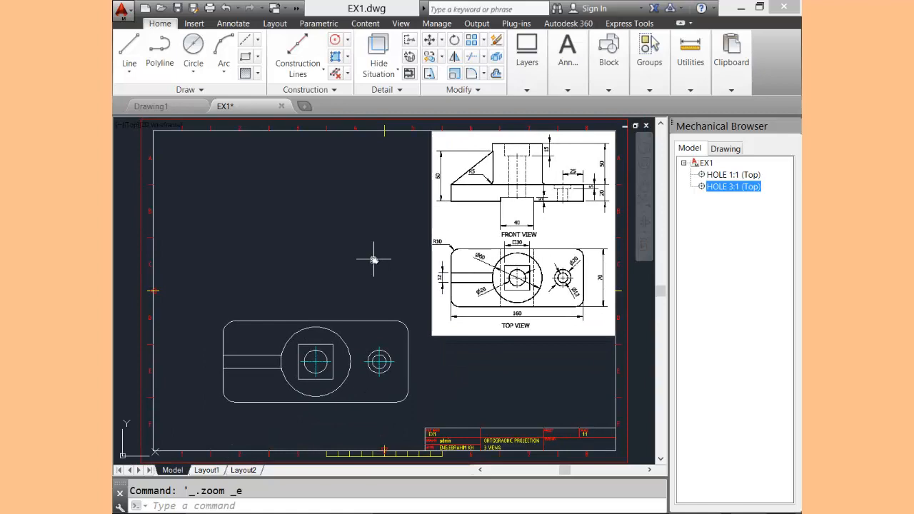
scroll(484, 312, "down", 5)
scroll(484, 311, "up", 9)
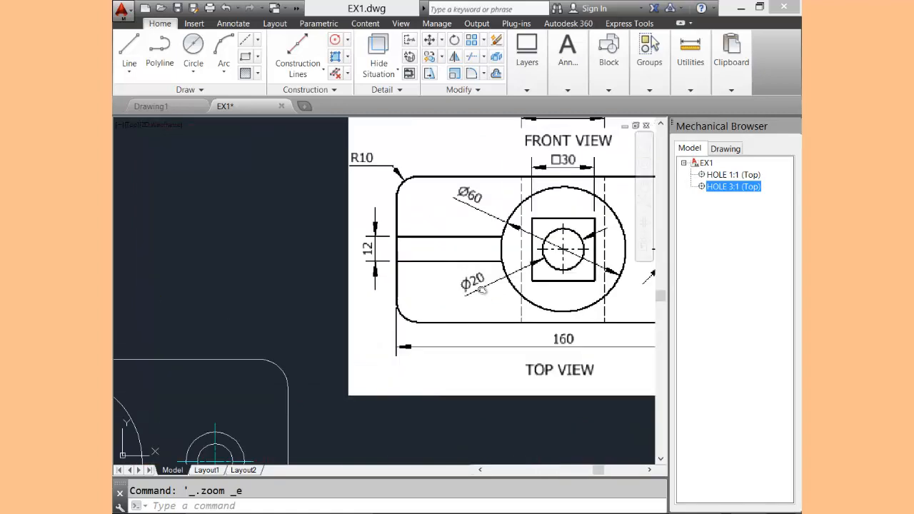
middle_click_drag(481, 288, 373, 300)
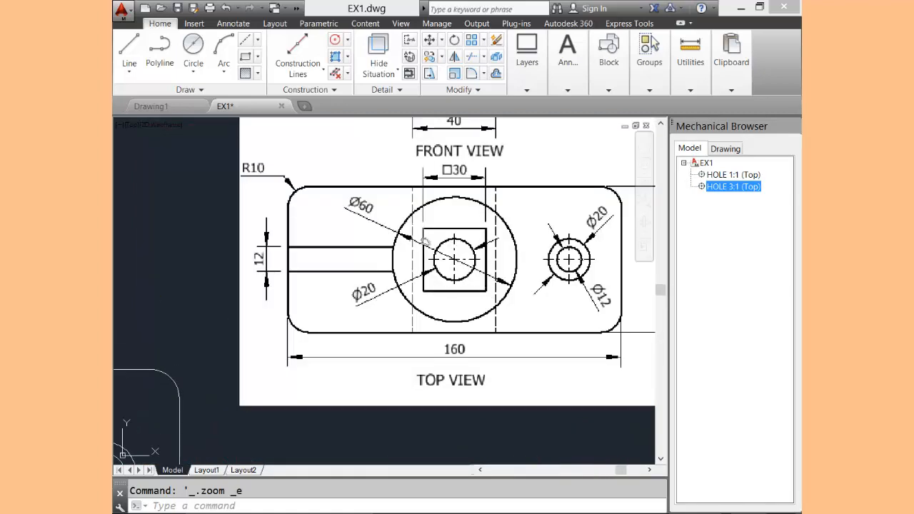
mouse_move(425, 241)
middle_mouse_down()
mouse_move(416, 312)
mouse_move(424, 333)
middle_mouse_up()
scroll(415, 295, "up", 2)
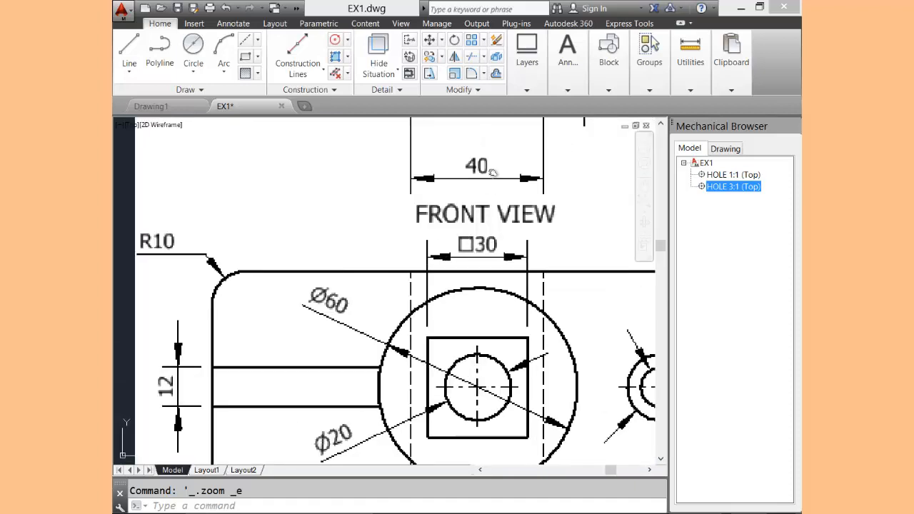
scroll(493, 172, "up", 1)
scroll(500, 177, "down", 3)
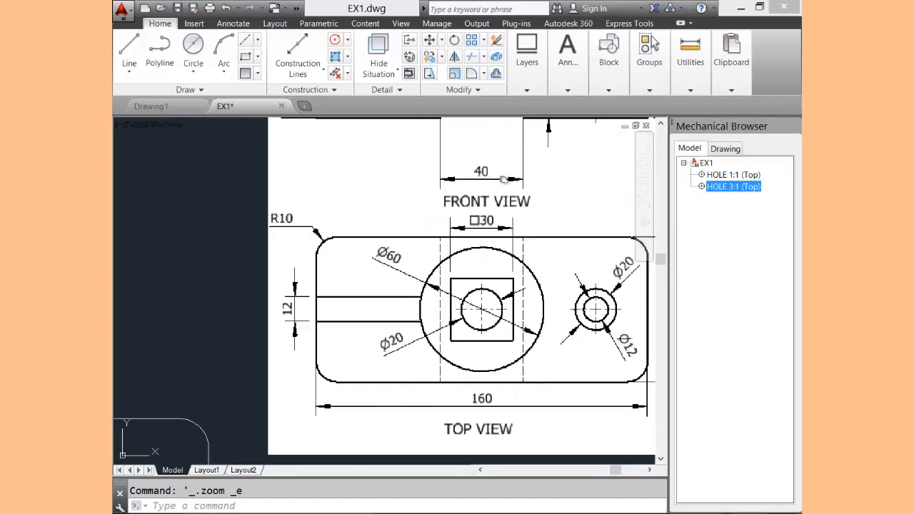
middle_click_drag(504, 179, 495, 254)
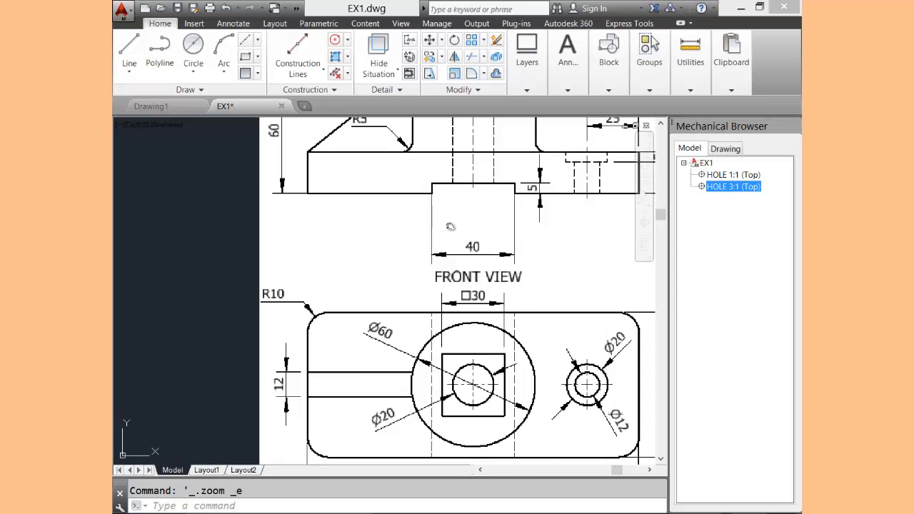
middle_click(236, 260)
middle_click(236, 260)
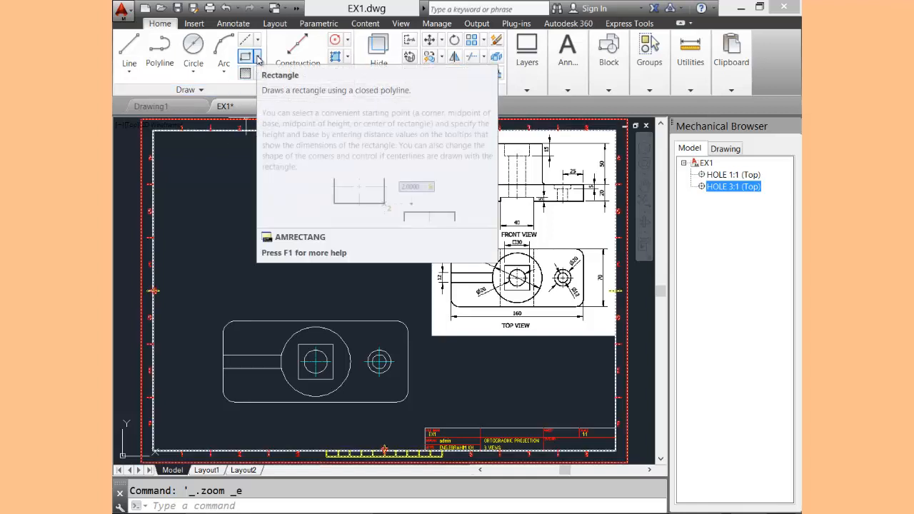
left_click(259, 57)
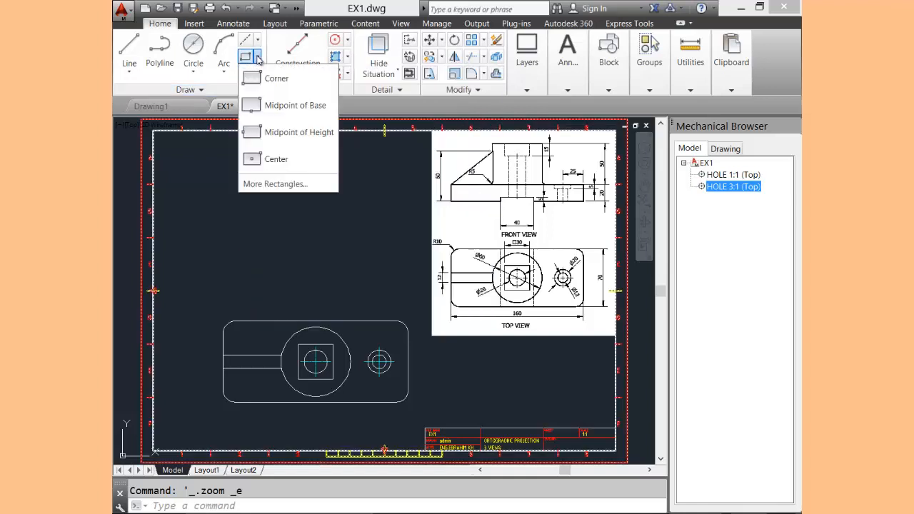
left_click(265, 185)
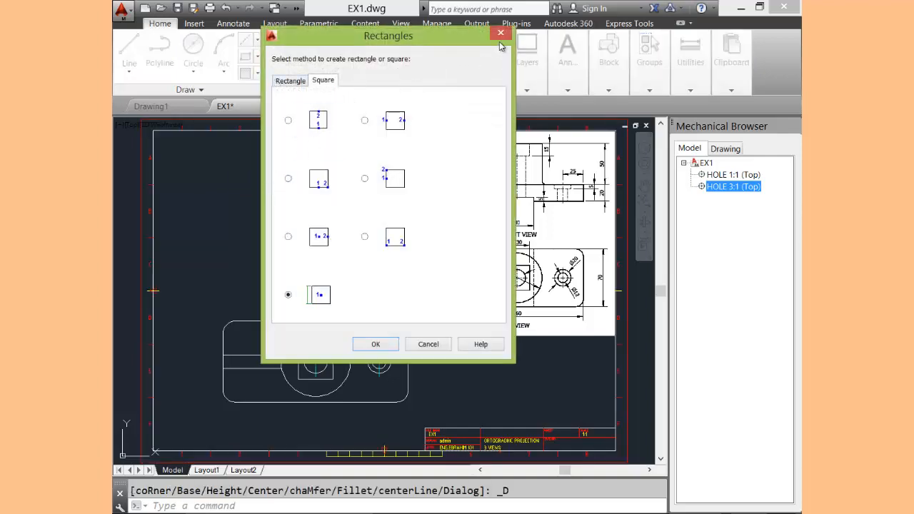
left_click(501, 34)
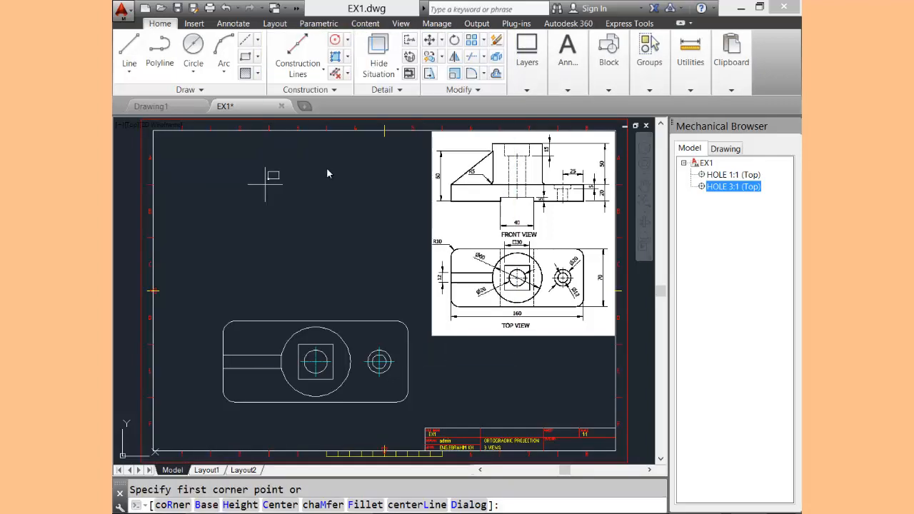
left_click(195, 74)
key("Escape")
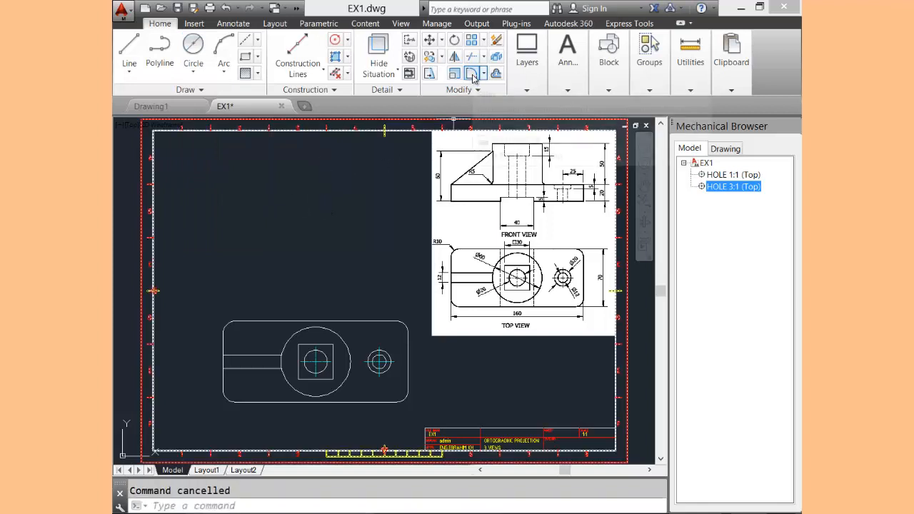